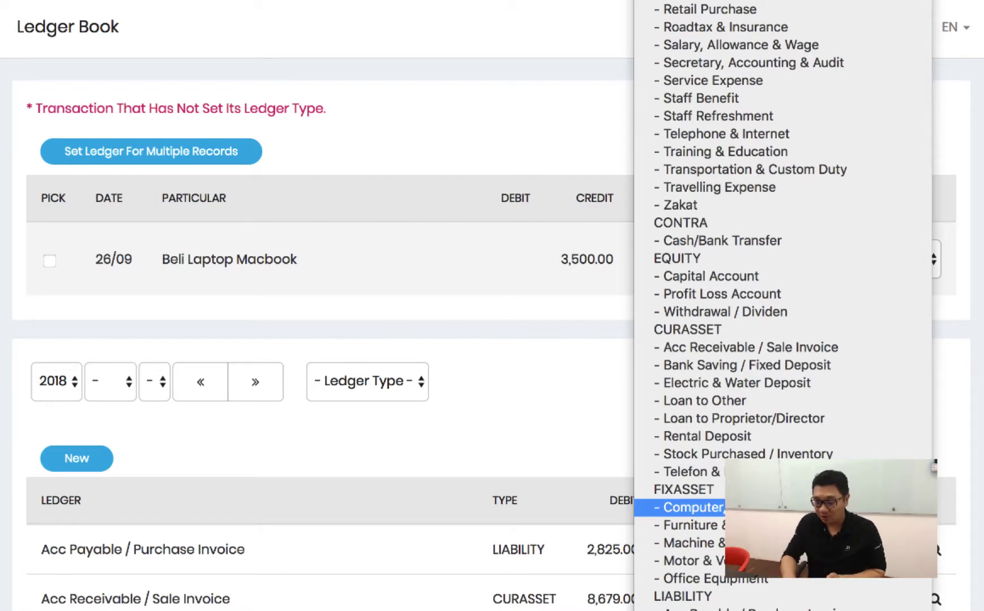
# Assign the Beli Laptop Macbook transaction to the Computer, Equipment & Software ledger and look over the ledger list.
pyautogui.press('Return')
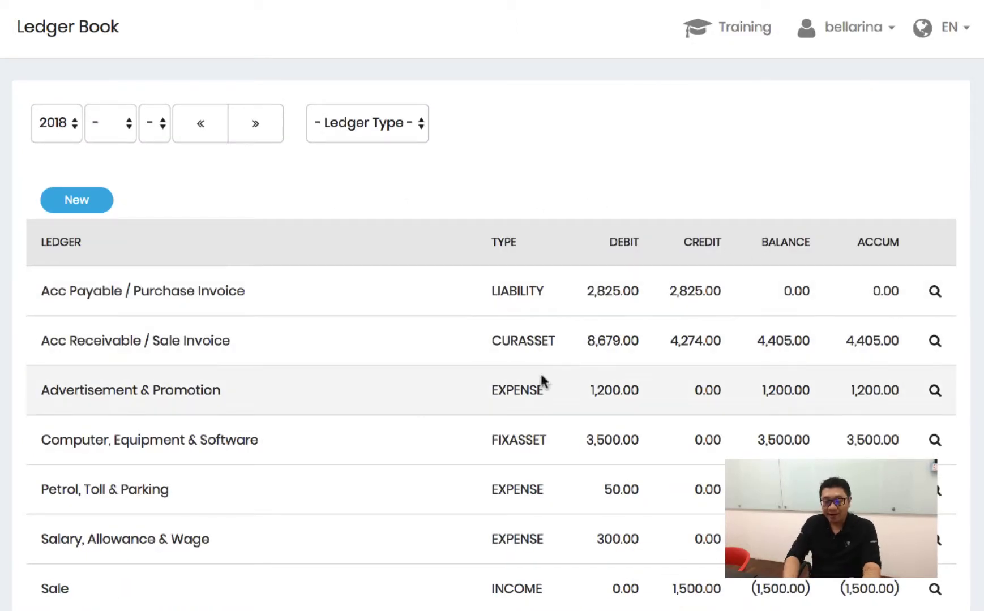
pyautogui.scroll(-3, 557, 348)
pyautogui.scroll(3, 556, 348)
pyautogui.scroll(-1, 557, 349)
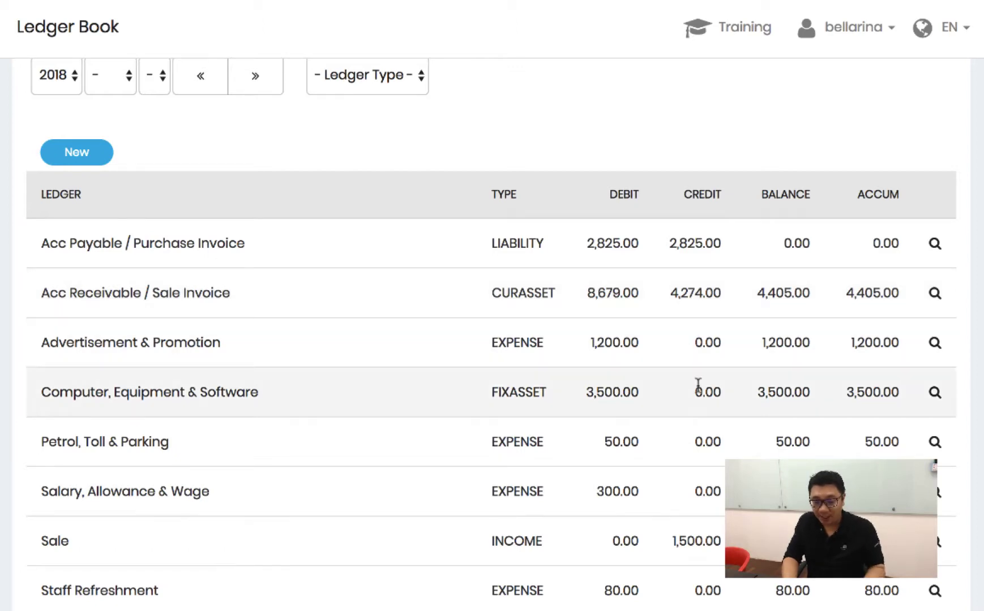
pyautogui.scroll(1, 698, 389)
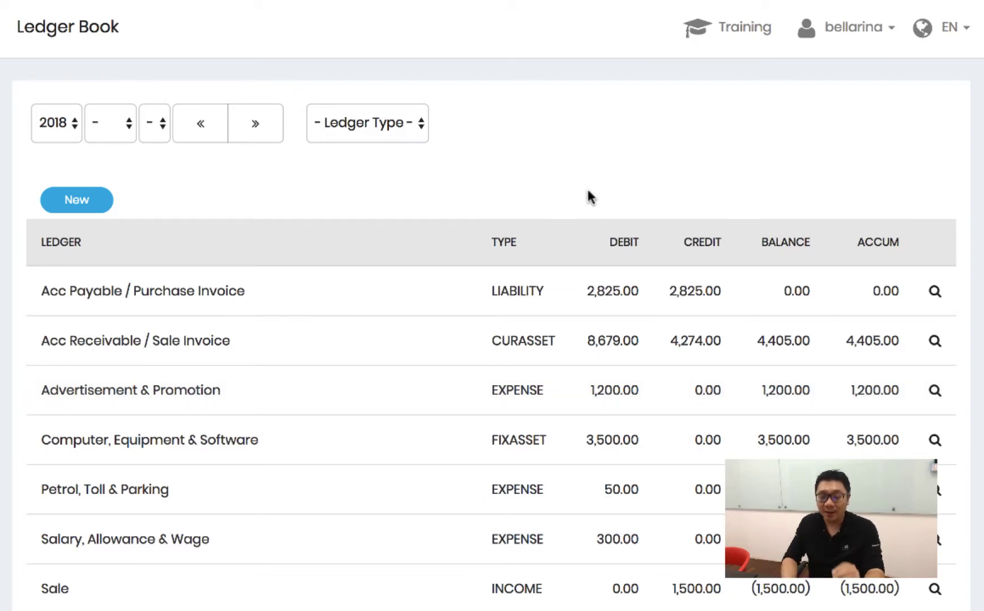
# View the transactions recorded in the Advertisement & Promotion ledger, then return to the Ledger Book.
pyautogui.scroll(-2, 596, 397)
pyautogui.scroll(-1, 595, 398)
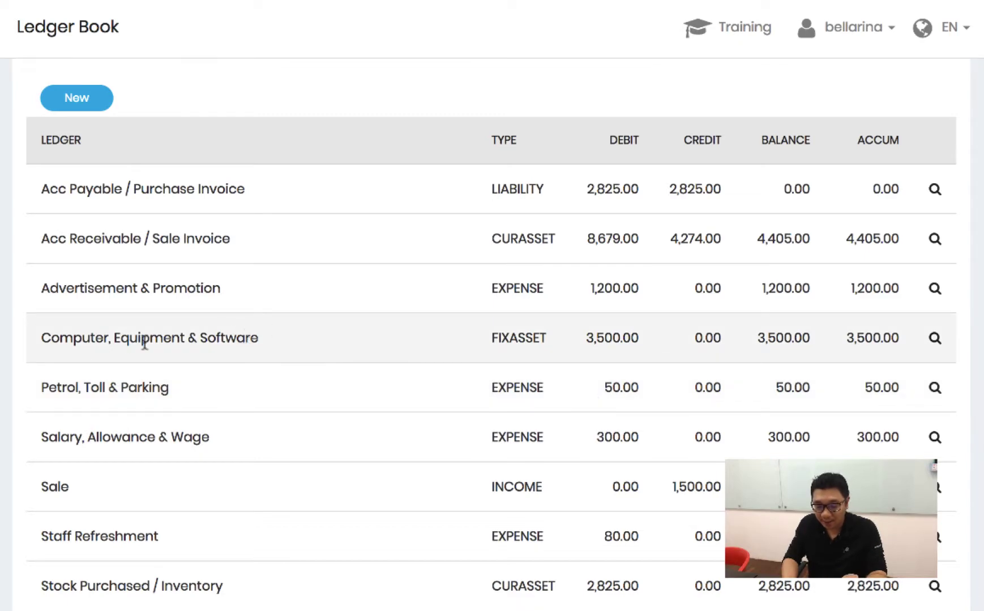
pyautogui.click(935, 289)
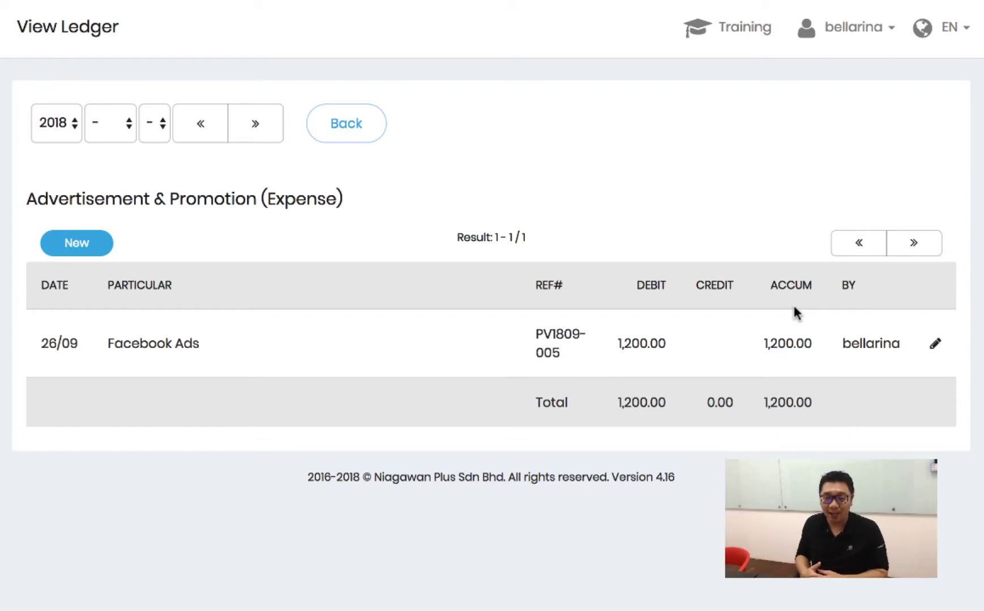
pyautogui.click(345, 125)
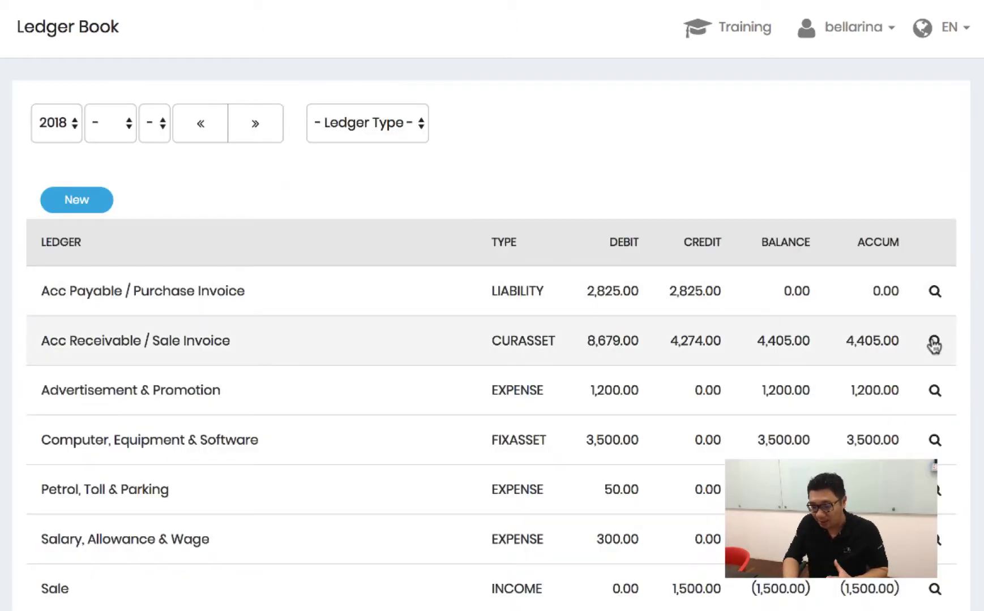
# Review all entries and the totals of the Acc Receivable / Sale Invoice ledger, then return to the Ledger Book.
pyautogui.click(935, 341)
pyautogui.scroll(-2, 736, 260)
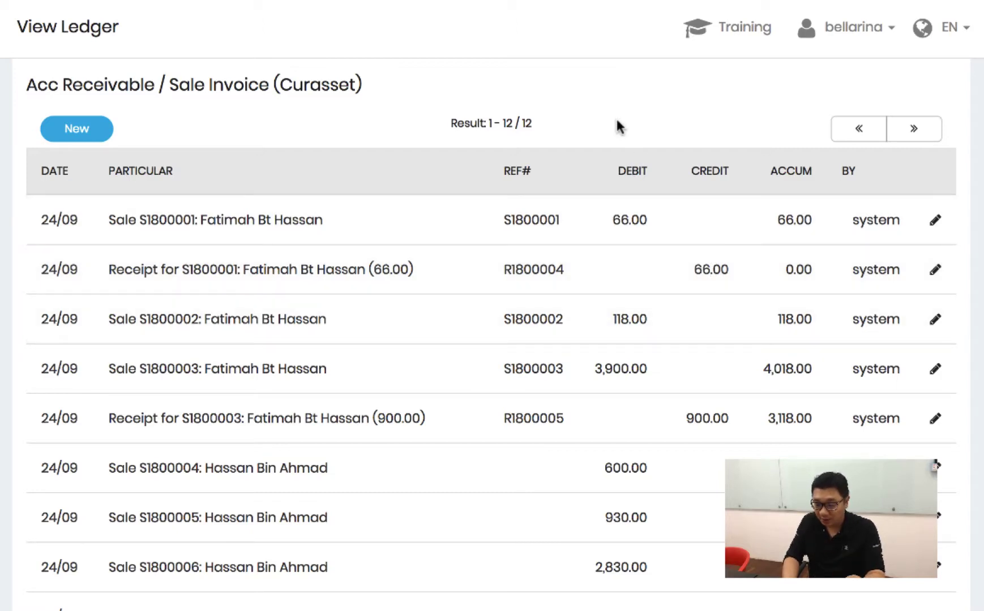
pyautogui.scroll(-1, 610, 121)
pyautogui.scroll(-1, 608, 114)
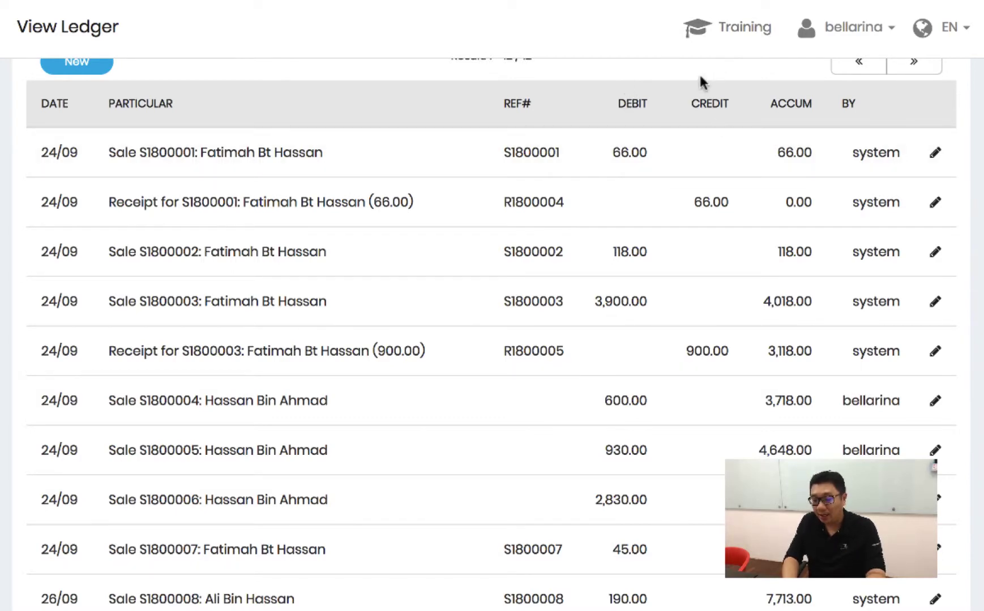
pyautogui.scroll(-6, 702, 237)
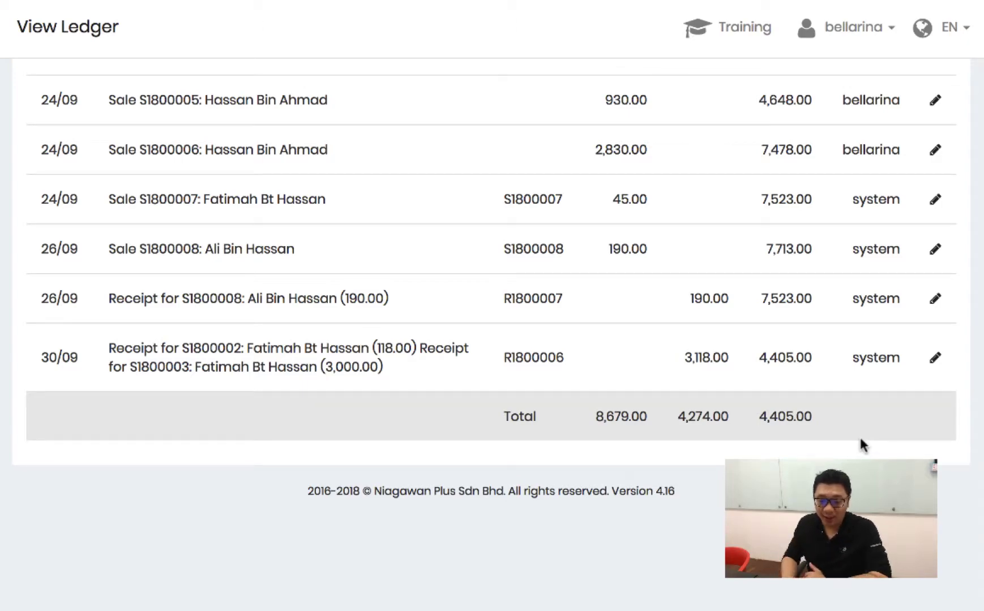
pyautogui.scroll(10, 860, 436)
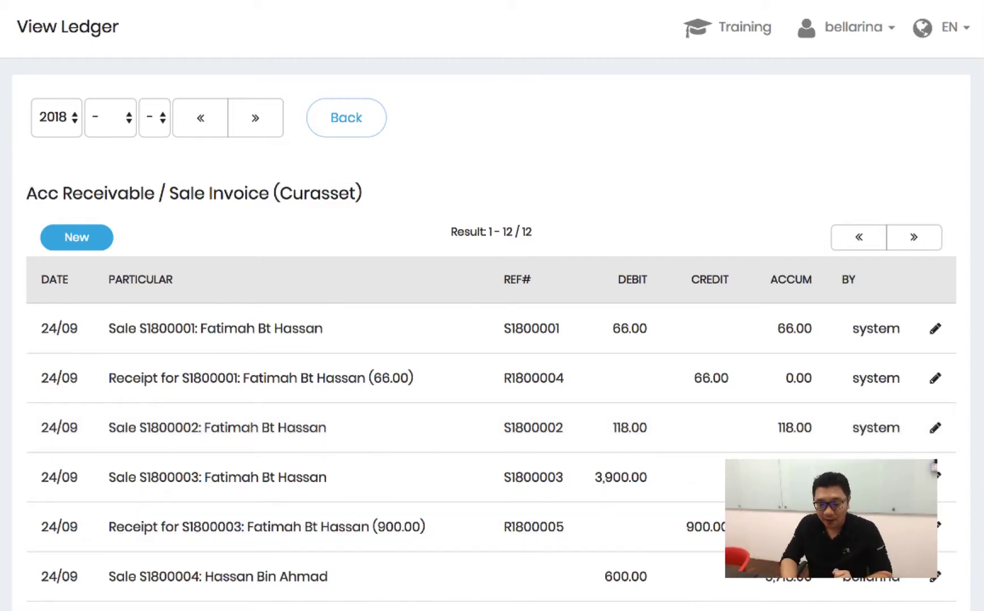
pyautogui.click(346, 117)
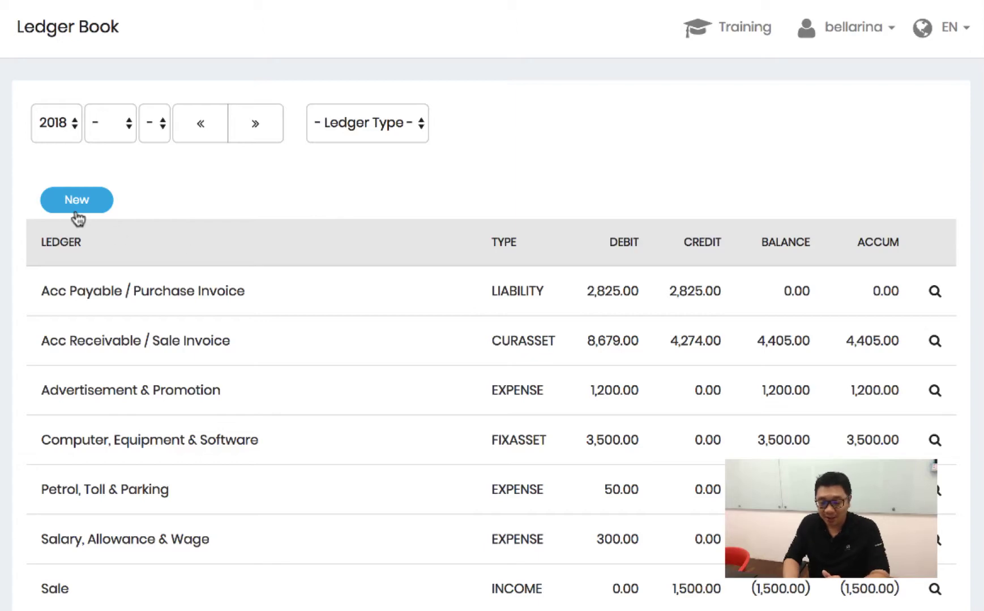
# Start a new ledger transaction for Loan for Hire Purchase with the transaction type Credit.
pyautogui.click(88, 198)
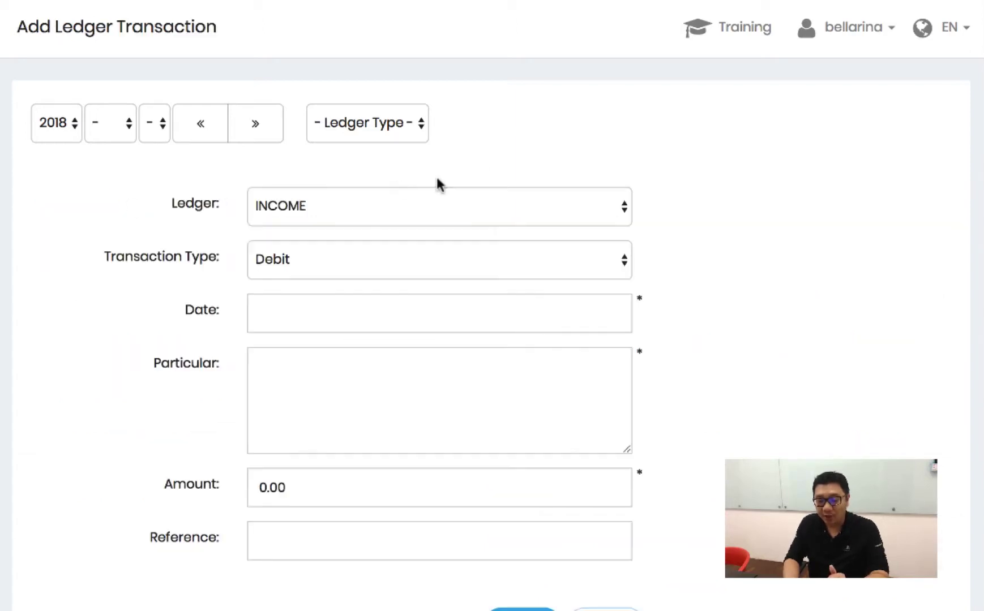
pyautogui.click(490, 210)
pyautogui.scroll(-5, 481, 368)
pyautogui.scroll(-10, 477, 398)
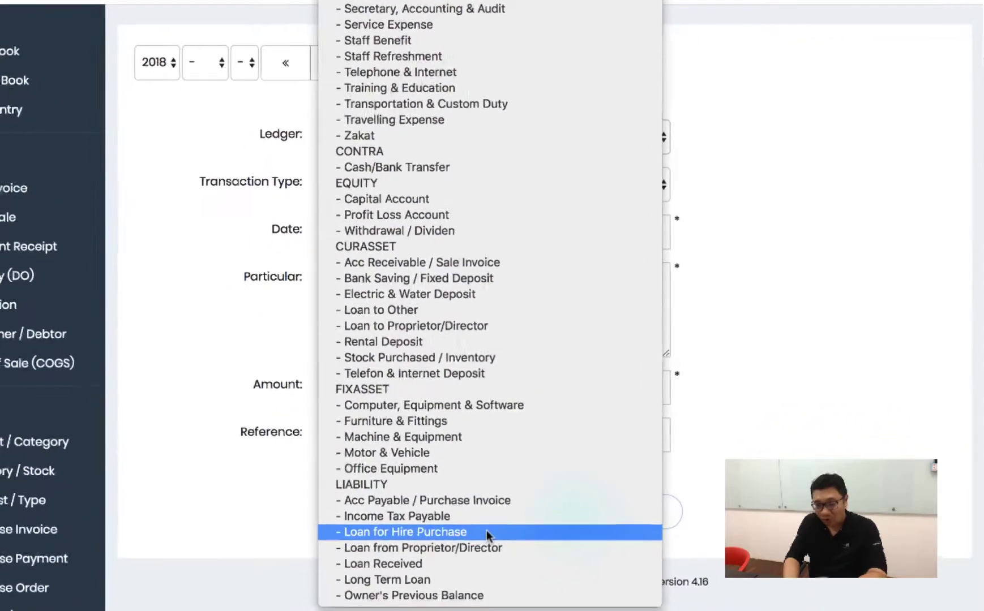
pyautogui.click(487, 529)
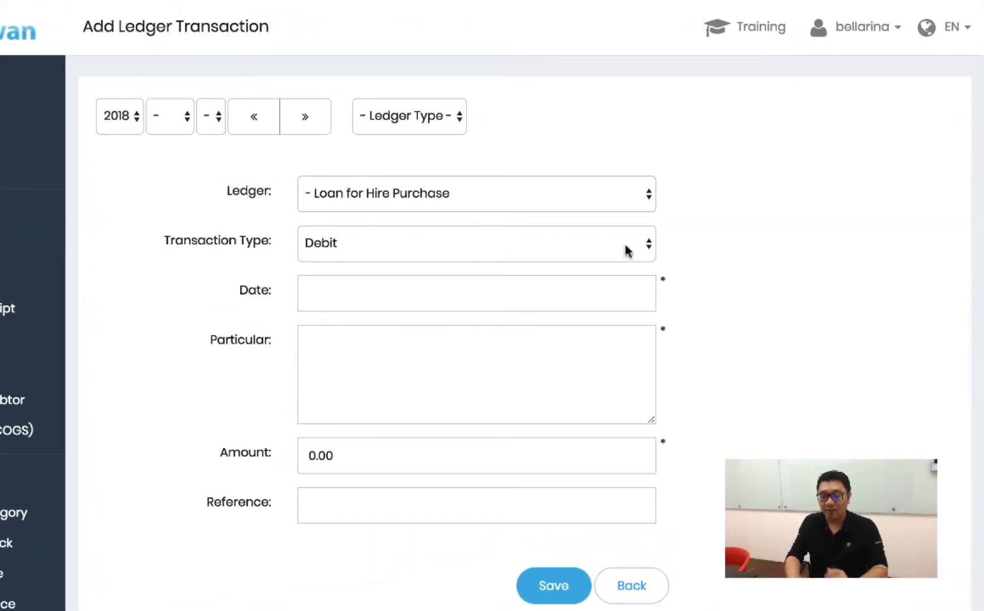
pyautogui.click(628, 251)
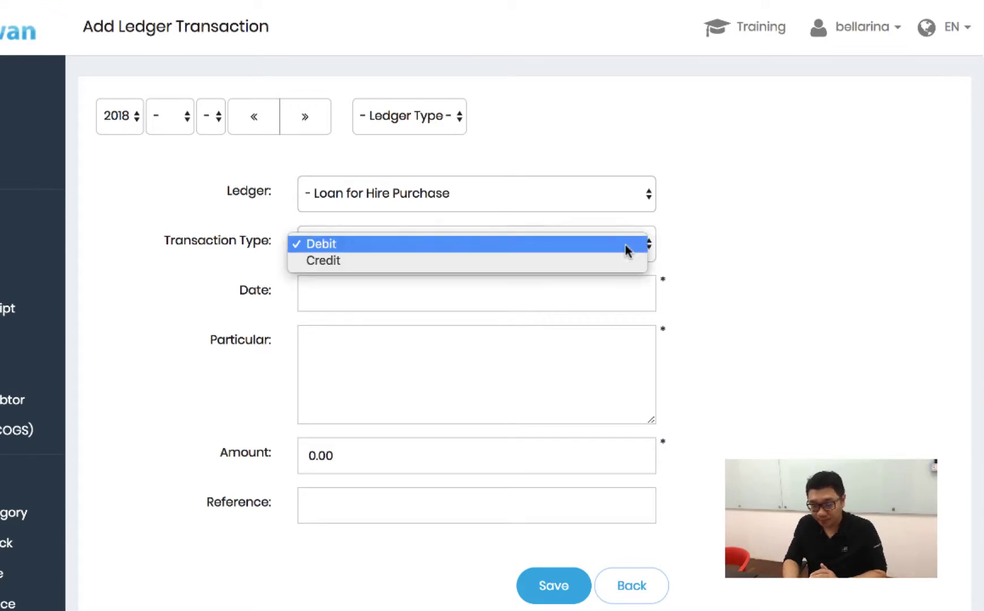
pyautogui.click(615, 262)
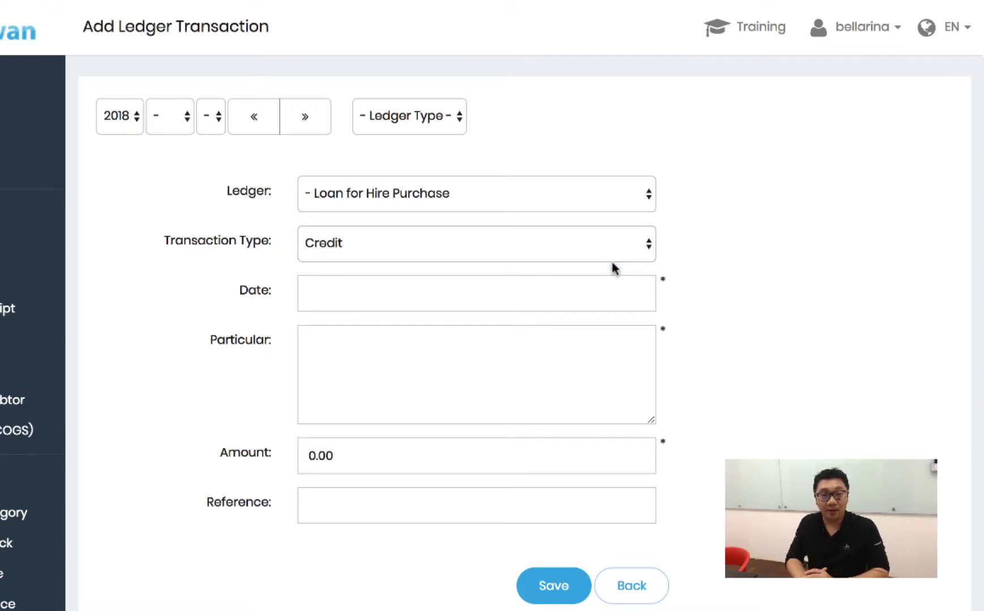
# Date the ledger transaction 2018-09-01 and enter "Baki Hutang Kereta MyVI" as its particular.
pyautogui.click(608, 296)
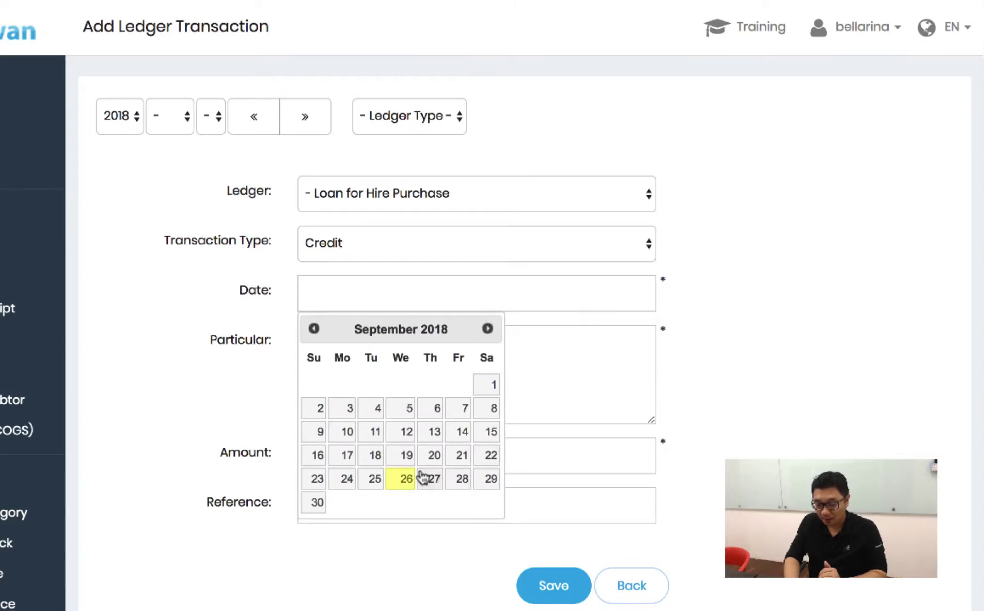
pyautogui.click(495, 387)
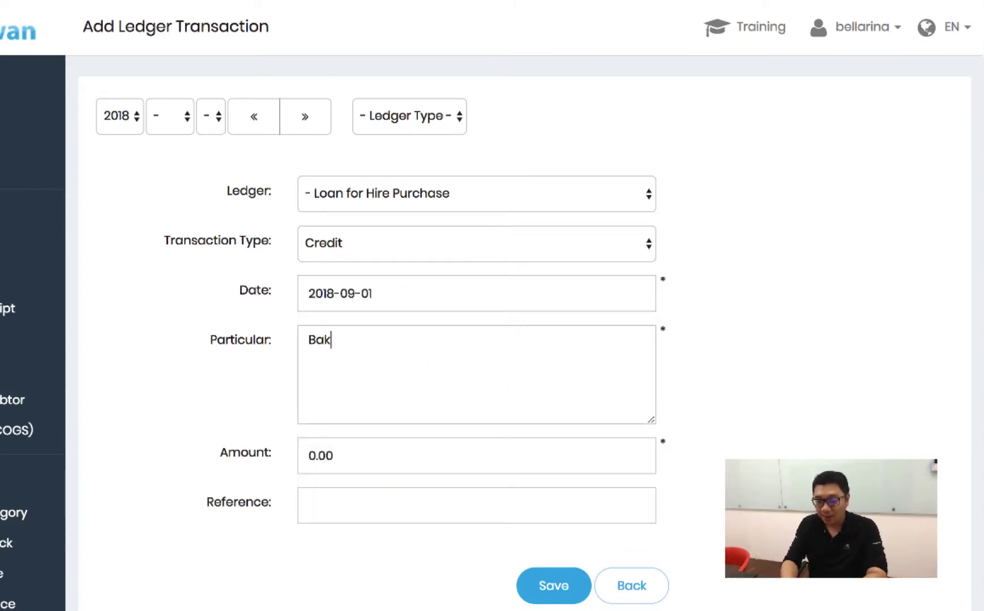
pyautogui.write('utang K')
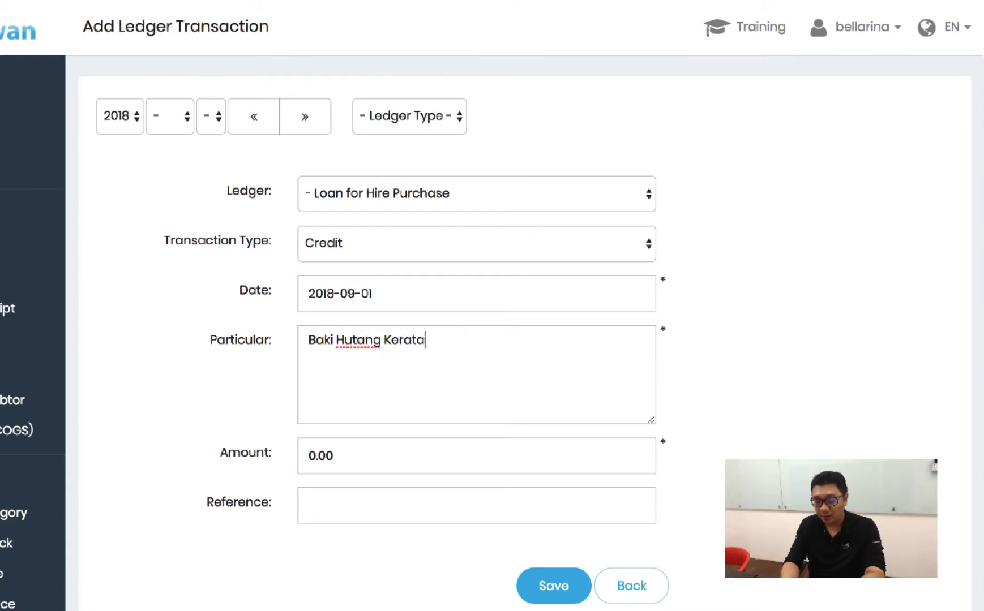
pyautogui.write('ereta MyVI')
pyautogui.press('Tab')
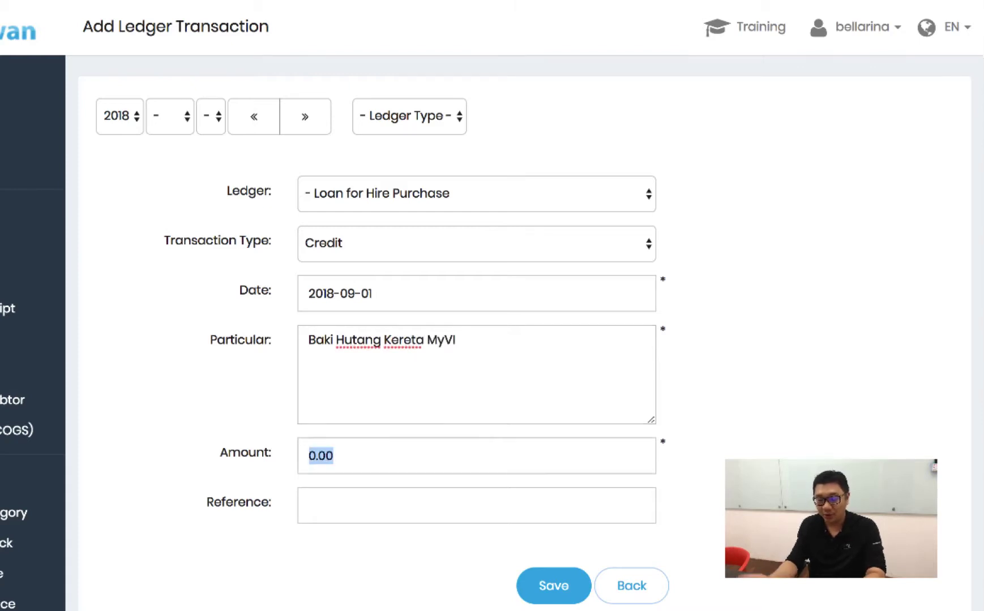
# Set the loan transaction's amount to 35000, save it and check the Loan for Hire Purchase row in the Ledger Book.
pyautogui.write('35000')
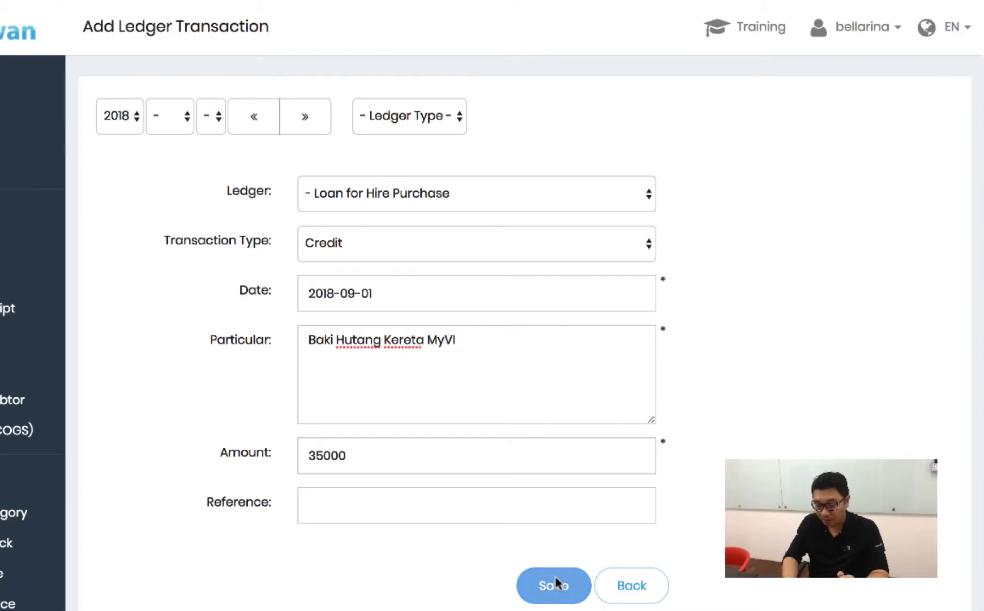
pyautogui.click(556, 584)
pyautogui.click(631, 584)
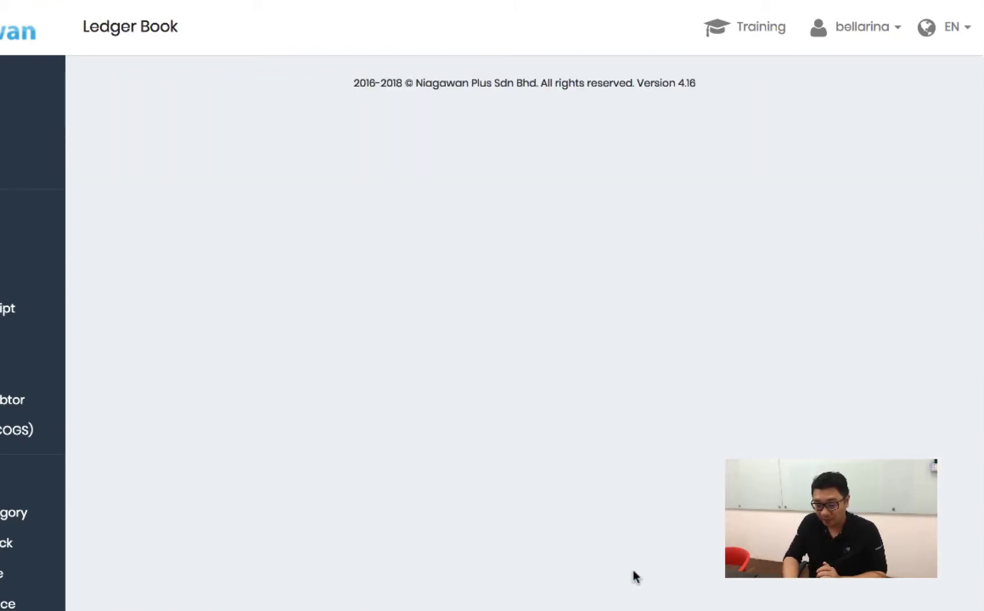
pyautogui.scroll(-2, 419, 362)
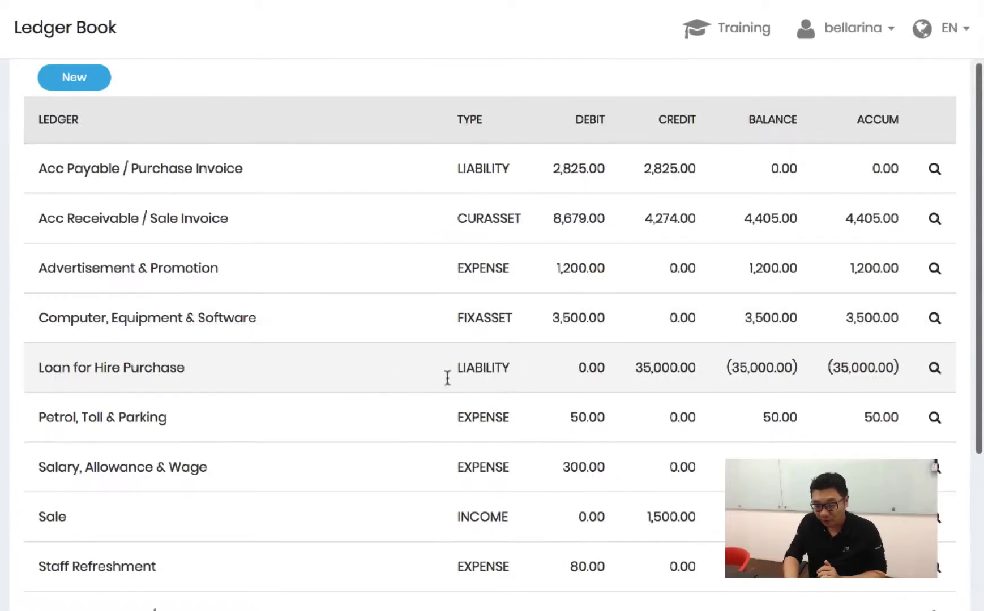
# In the Cash Book, start a new money-out transaction from Bank dated 2018-09-30 with the particular "Loan utk MyVI".
pyautogui.scroll(2, 692, 368)
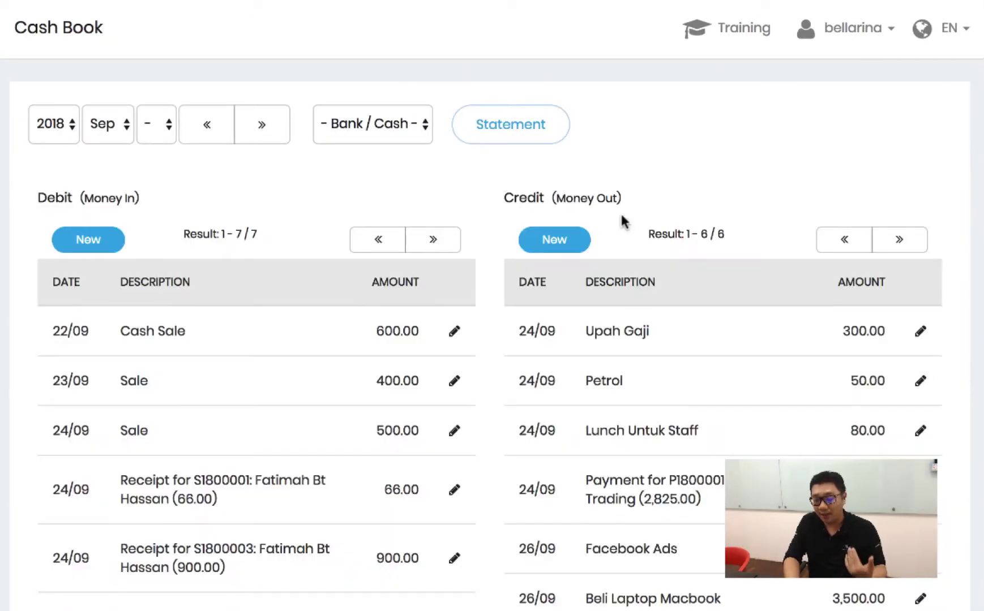
pyautogui.click(566, 241)
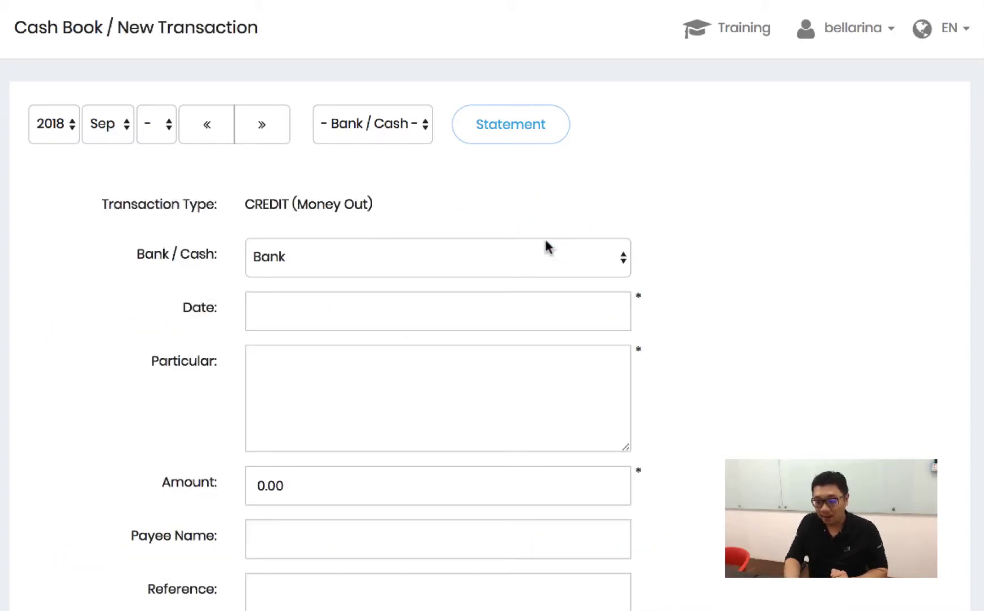
pyautogui.click(469, 316)
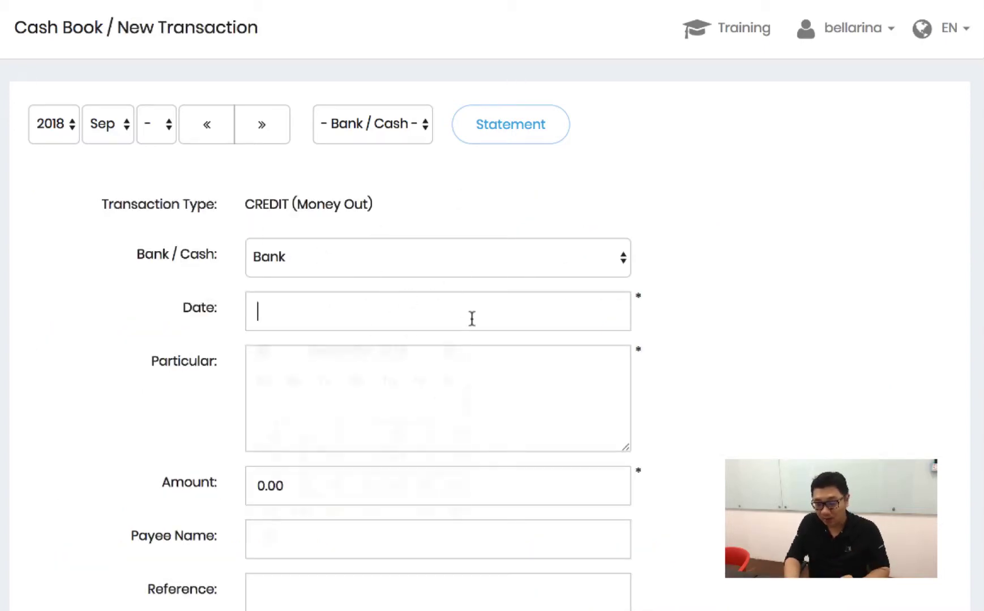
pyautogui.click(264, 535)
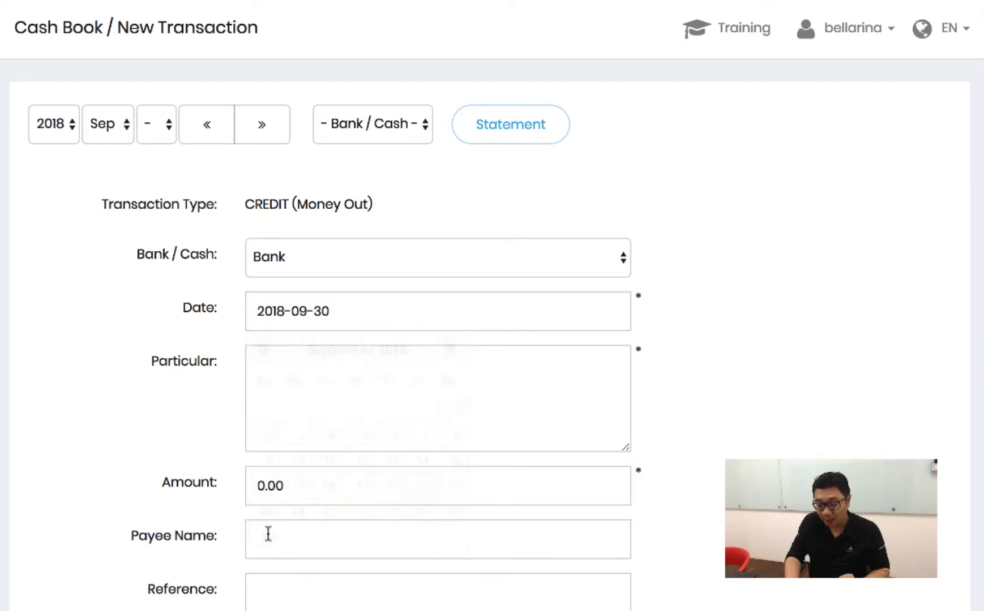
pyautogui.click(387, 411)
pyautogui.write('Loan utk MyVI')
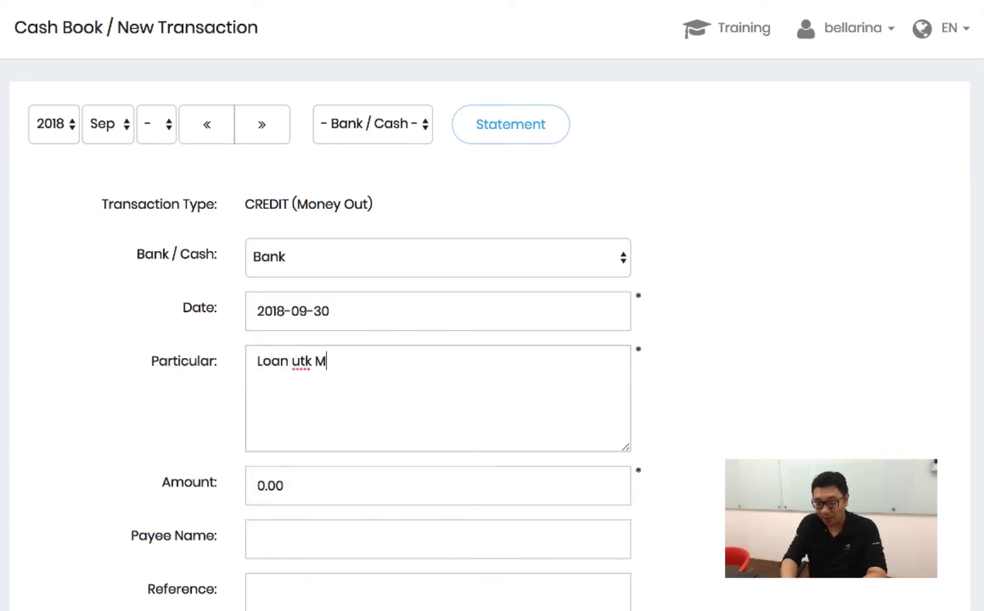
# Set the cash book transaction's amount to 800 and save it.
pyautogui.press('Tab')
pyautogui.write('8000')
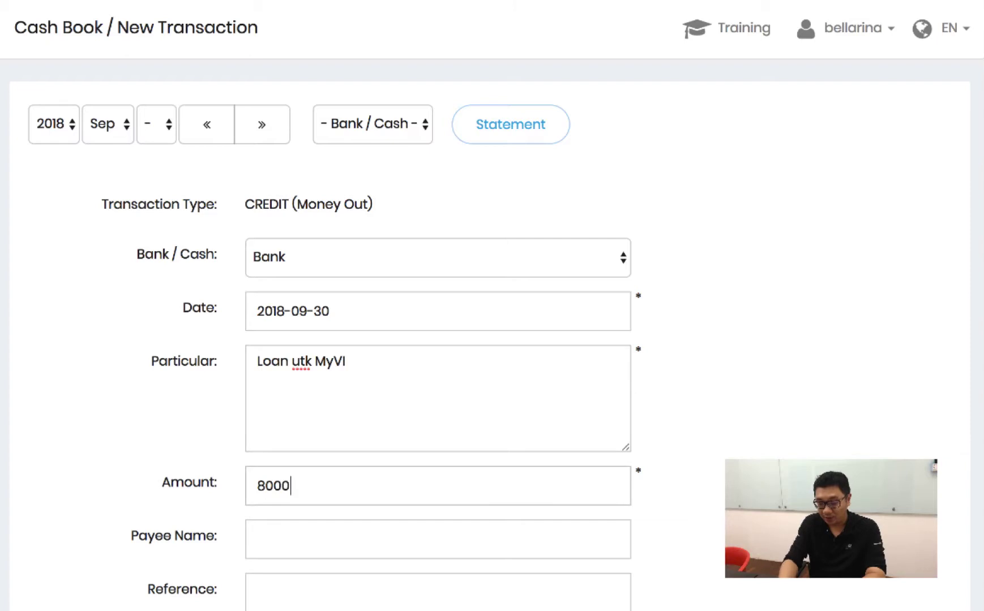
pyautogui.press('BackSpace')
pyautogui.scroll(-2, 623, 453)
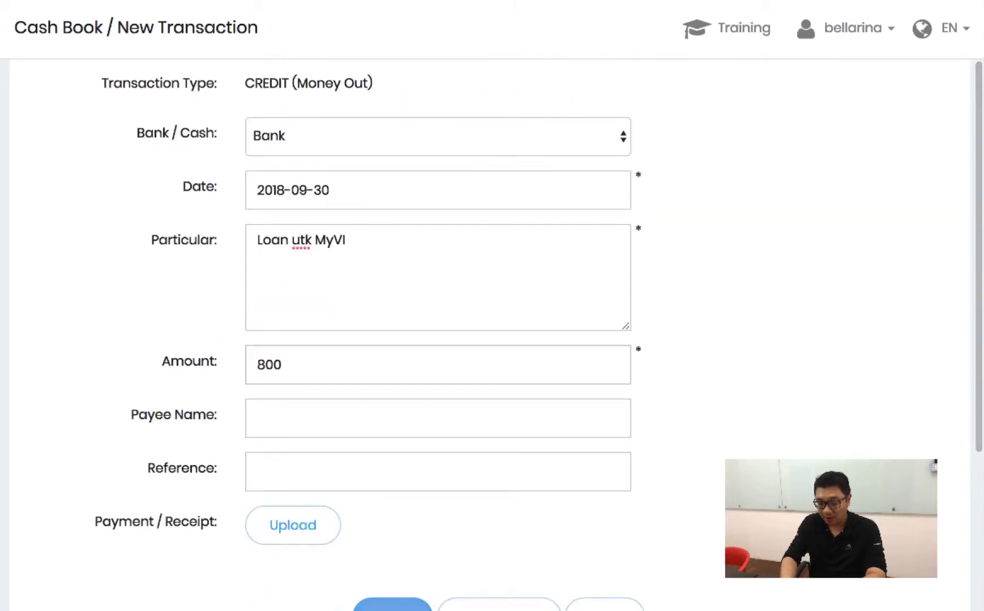
pyautogui.click(390, 604)
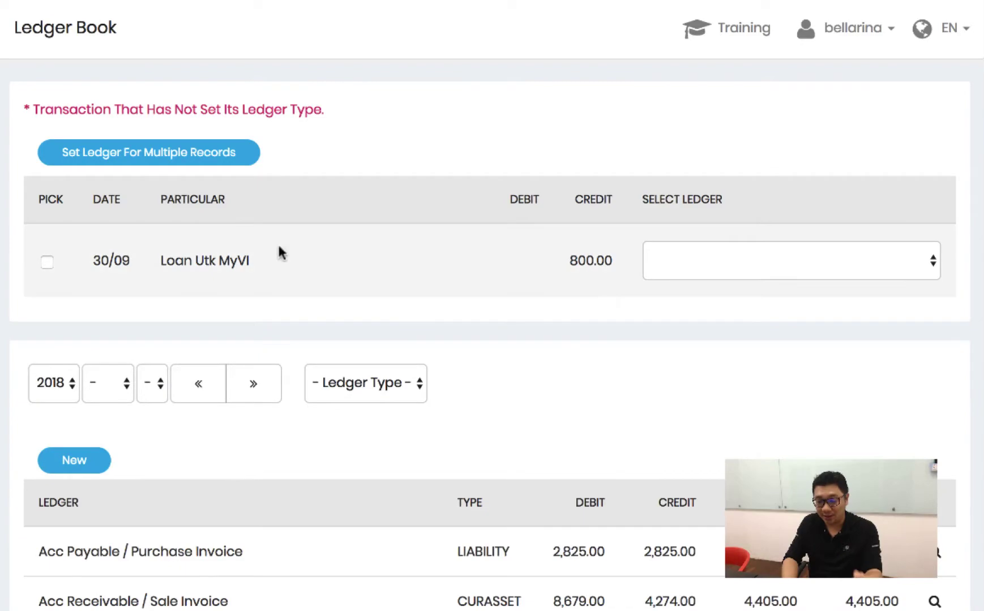
# In the Ledger Book, assign the Loan Utk MyVI transaction to the Loan for Hire Purchase ledger and check that ledger's balance.
pyautogui.click(730, 261)
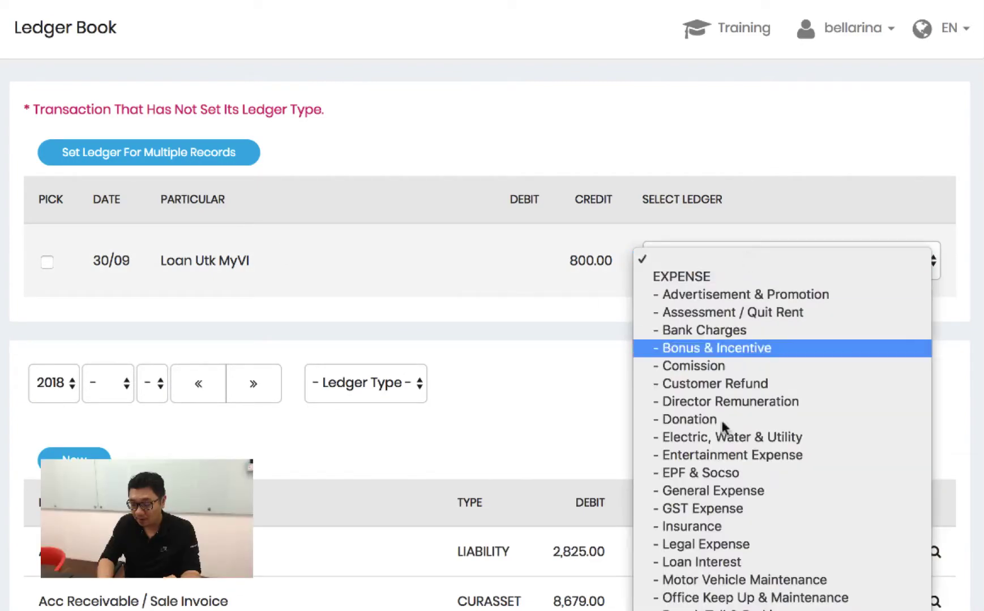
pyautogui.scroll(-10, 722, 434)
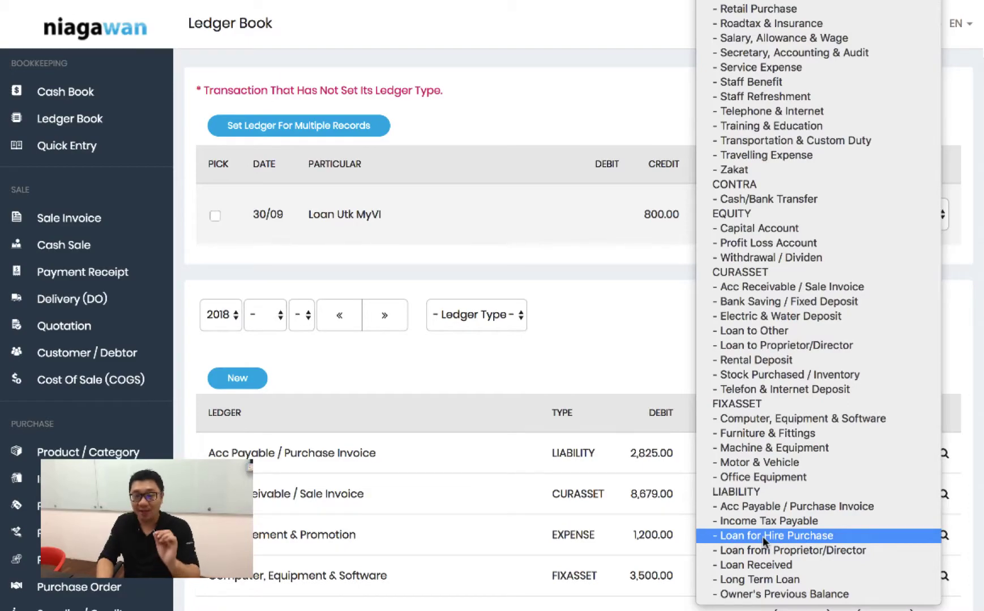
pyautogui.click(763, 536)
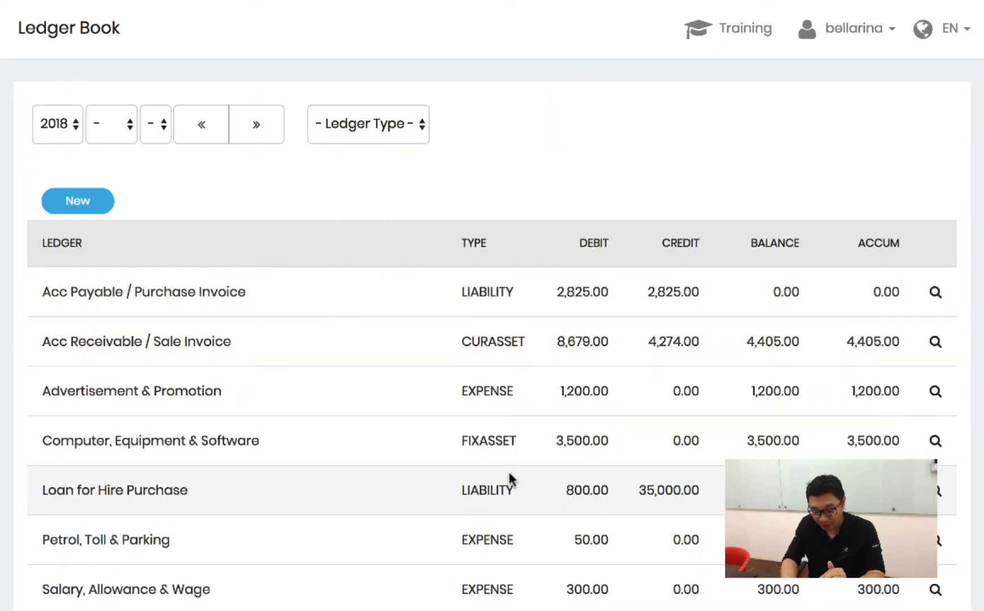
pyautogui.scroll(-1, 509, 473)
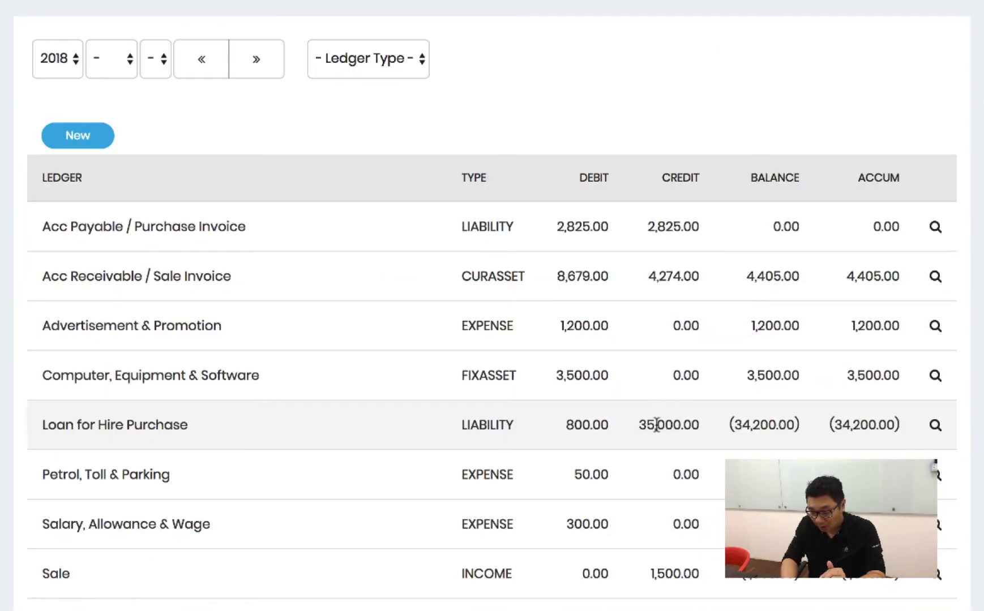
# Review the transactions in the Loan for Hire Purchase ledger and return to the ledger list.
pyautogui.click(935, 429)
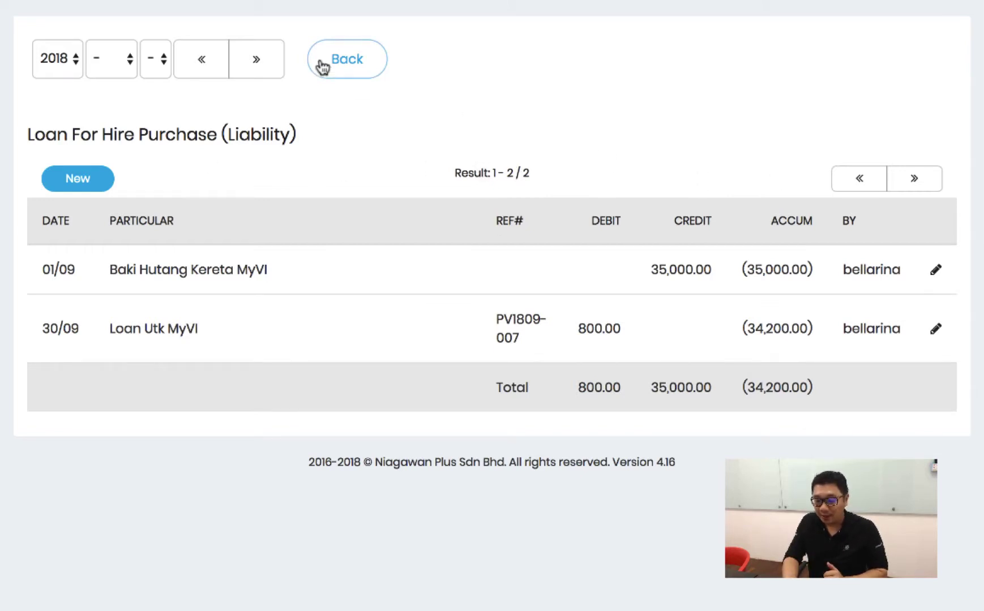
pyautogui.click(348, 59)
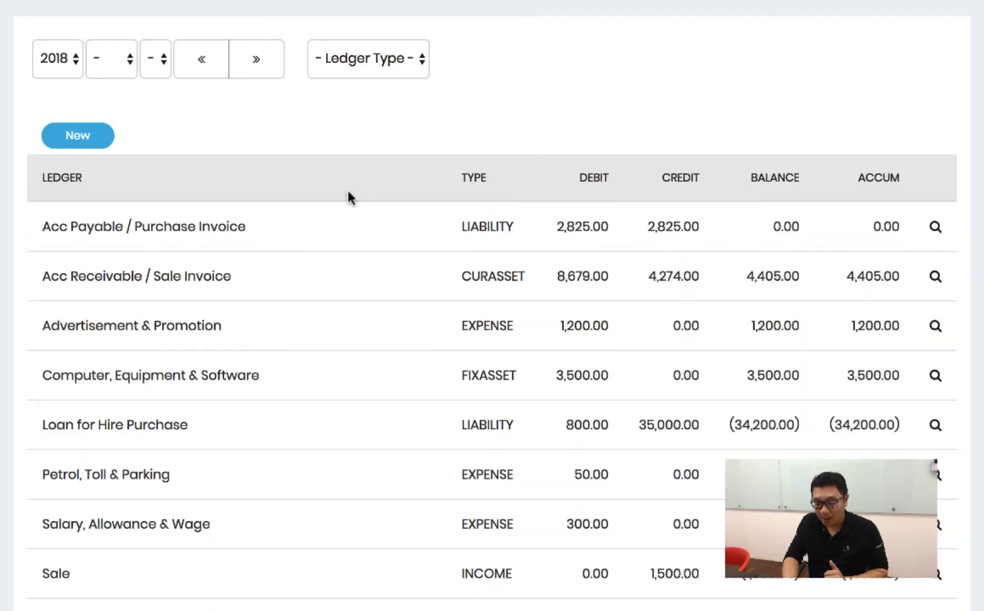
pyautogui.scroll(-3, 447, 239)
pyautogui.scroll(2, 447, 239)
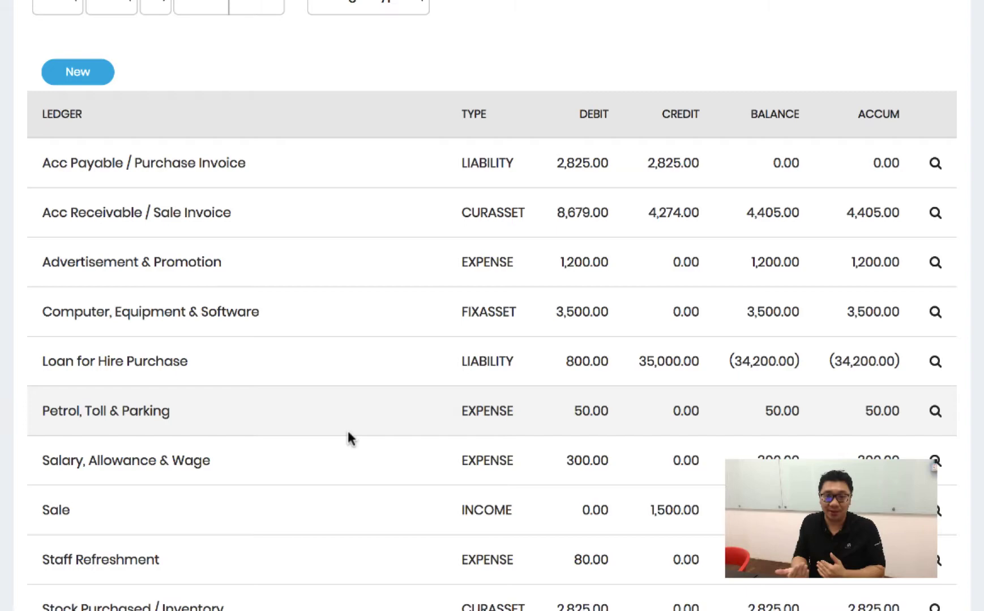
# Open the Customize Ledger Book page in User / Settings.
pyautogui.scroll(-5, 348, 436)
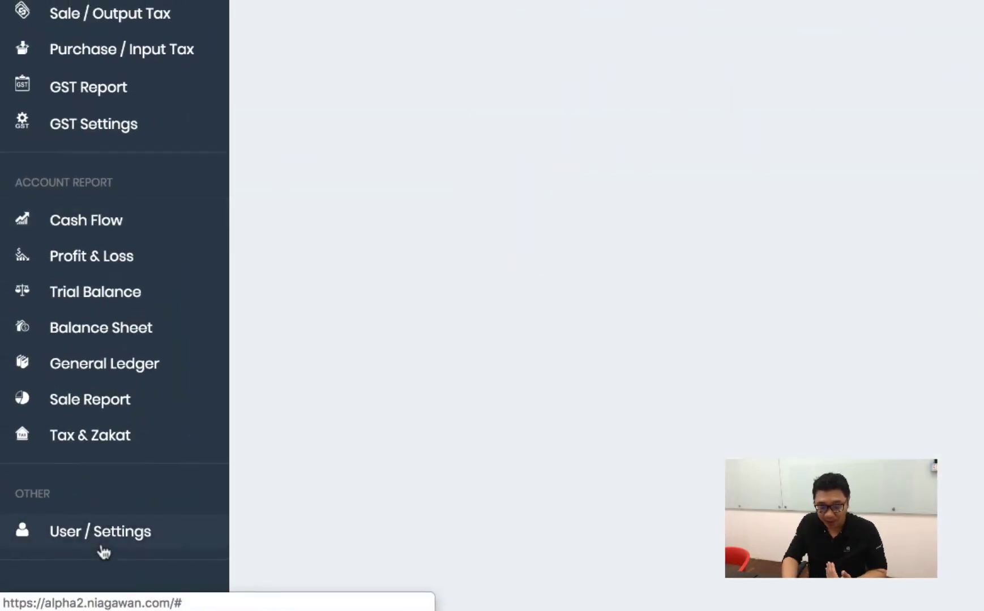
pyautogui.click(102, 532)
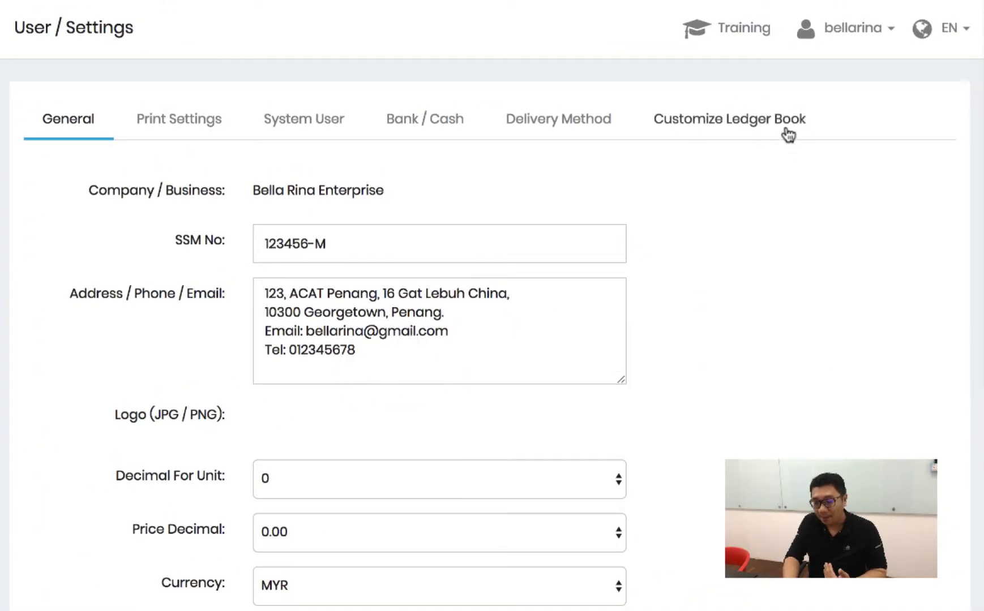
pyautogui.click(757, 131)
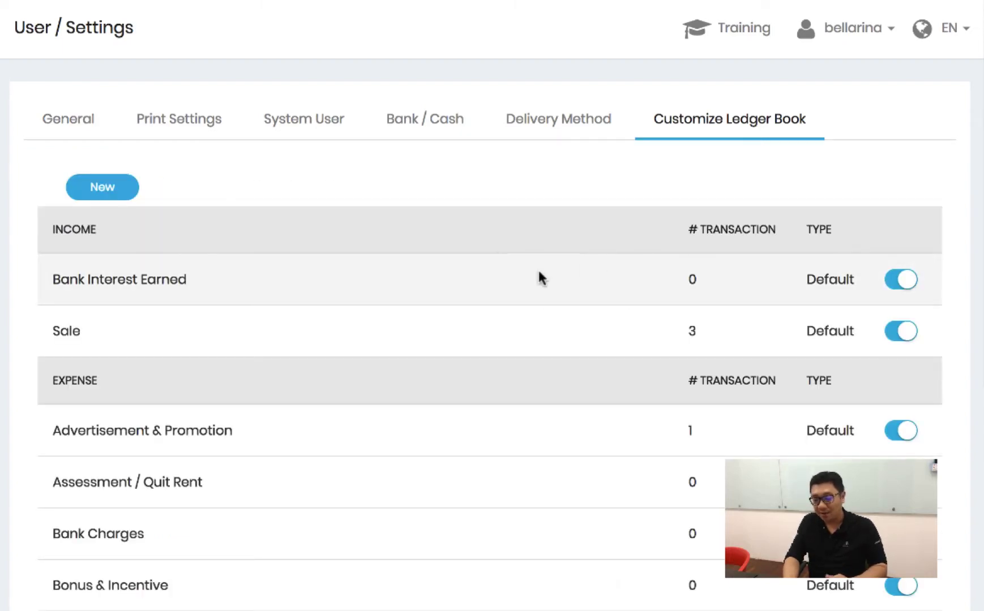
# Turn off the Retail Purchase, Legal Expense, Loan Interest and General Expense ledgers in the expense list.
pyautogui.scroll(-9, 544, 312)
pyautogui.scroll(-6, 546, 312)
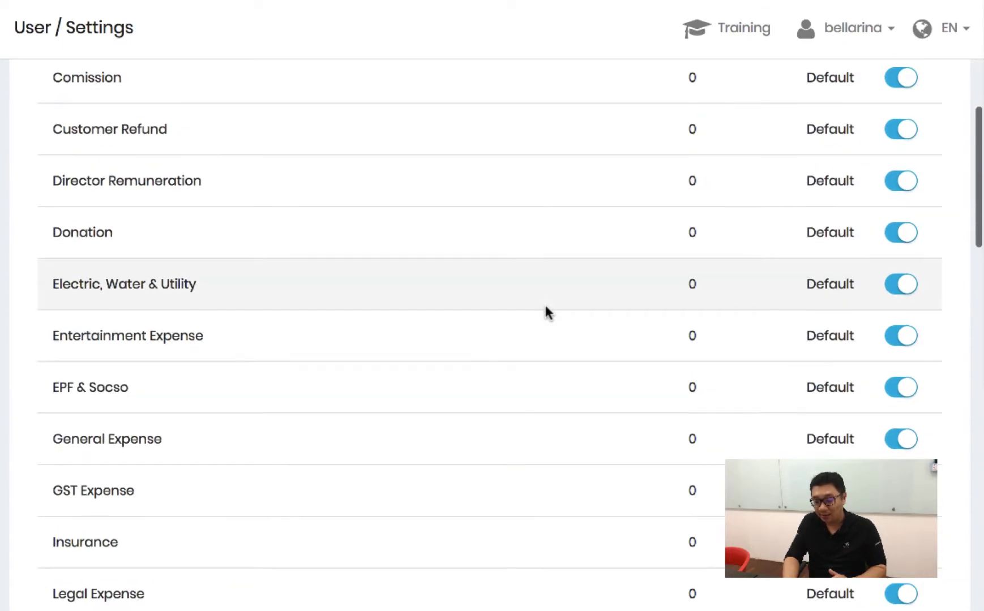
pyautogui.scroll(-5, 547, 311)
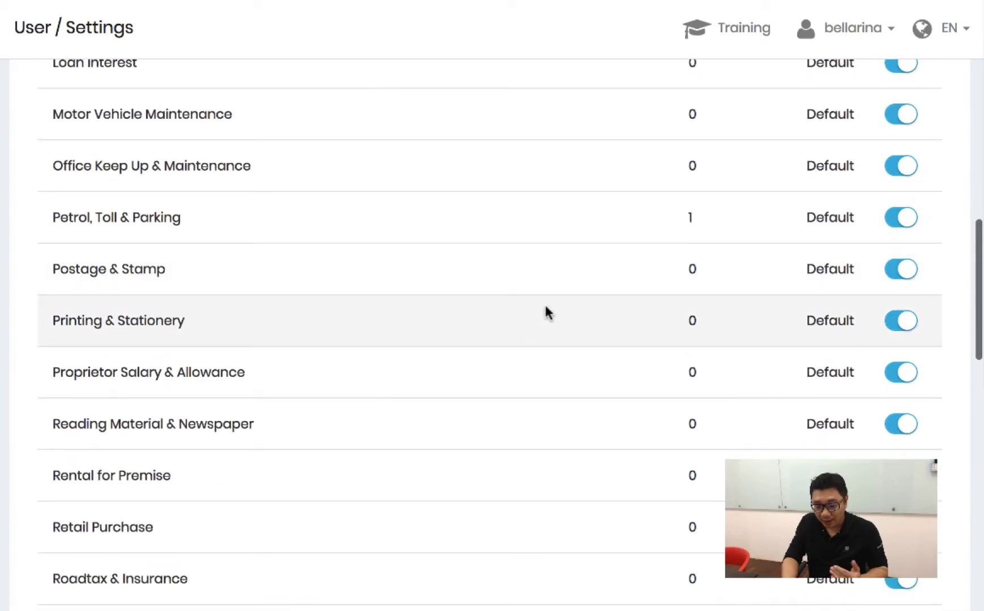
pyautogui.scroll(-3, 545, 311)
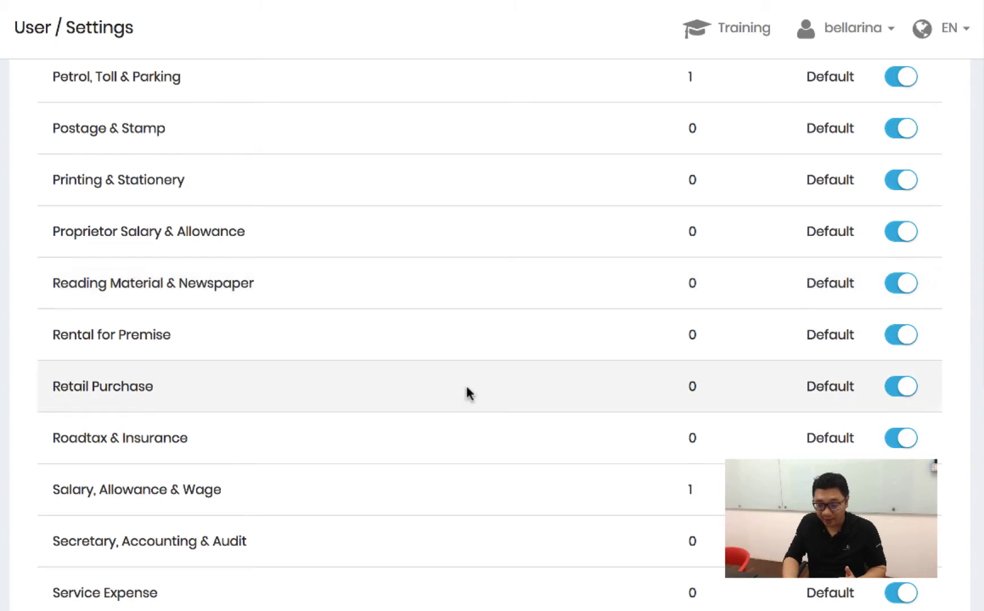
pyautogui.click(902, 387)
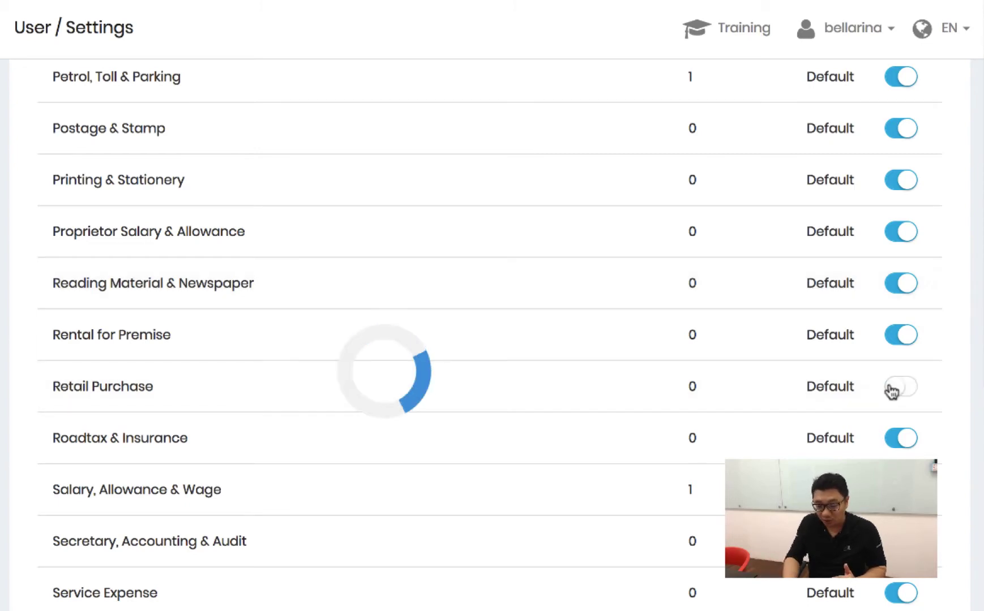
pyautogui.scroll(7, 597, 341)
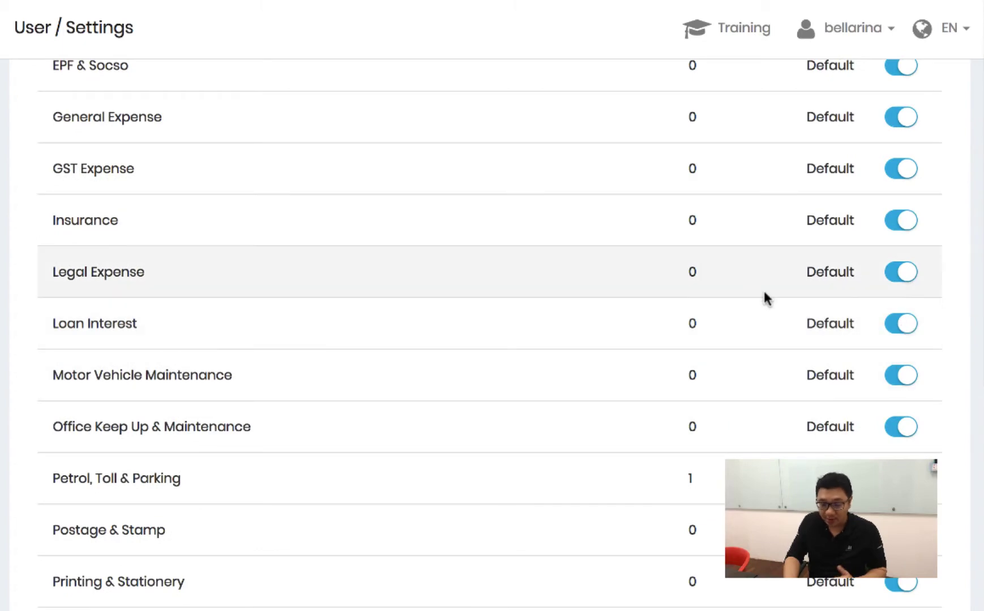
pyautogui.click(901, 279)
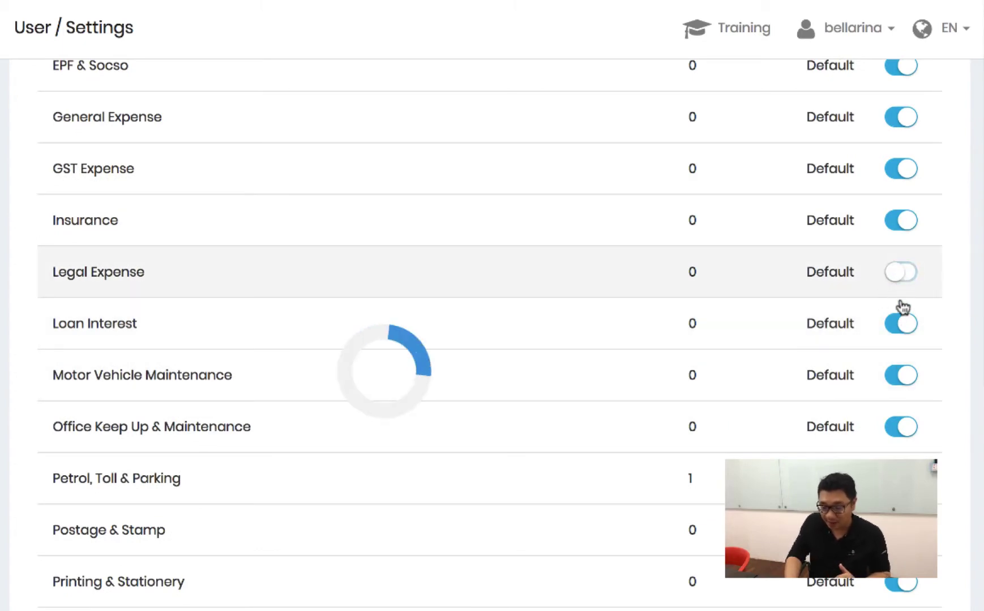
pyautogui.click(903, 331)
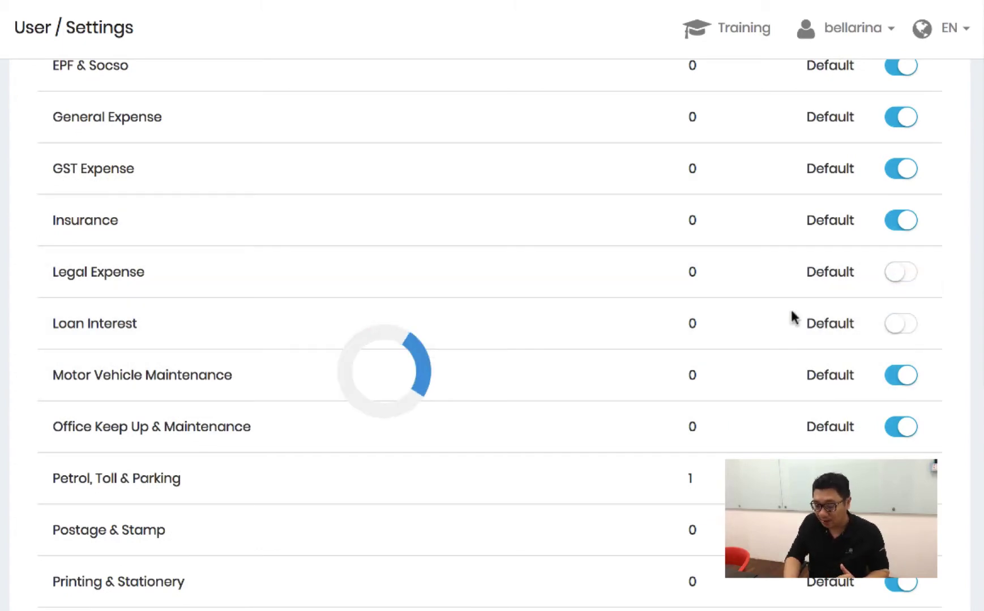
pyautogui.scroll(3, 767, 319)
pyautogui.scroll(3, 767, 318)
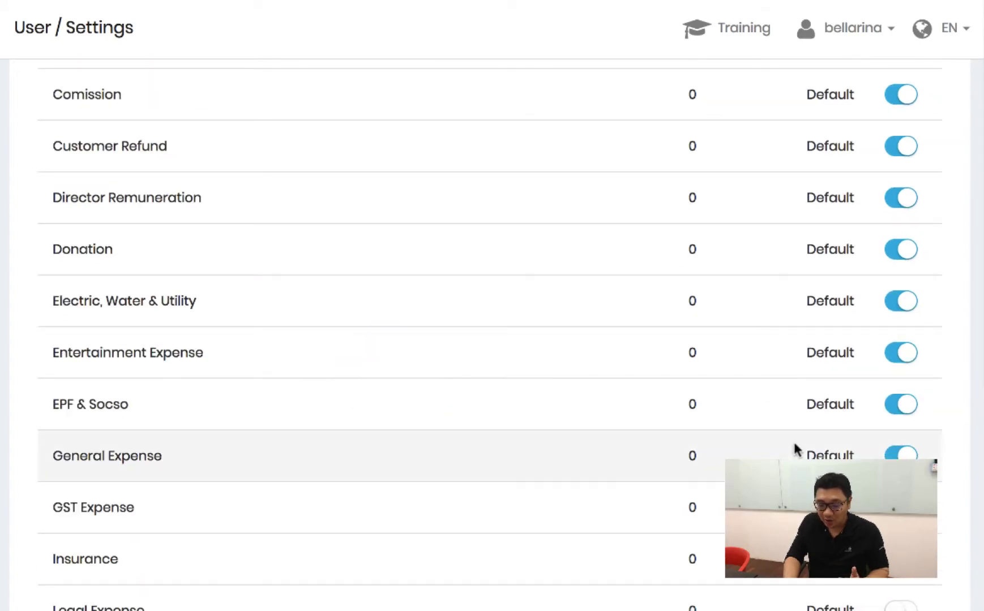
pyautogui.click(903, 455)
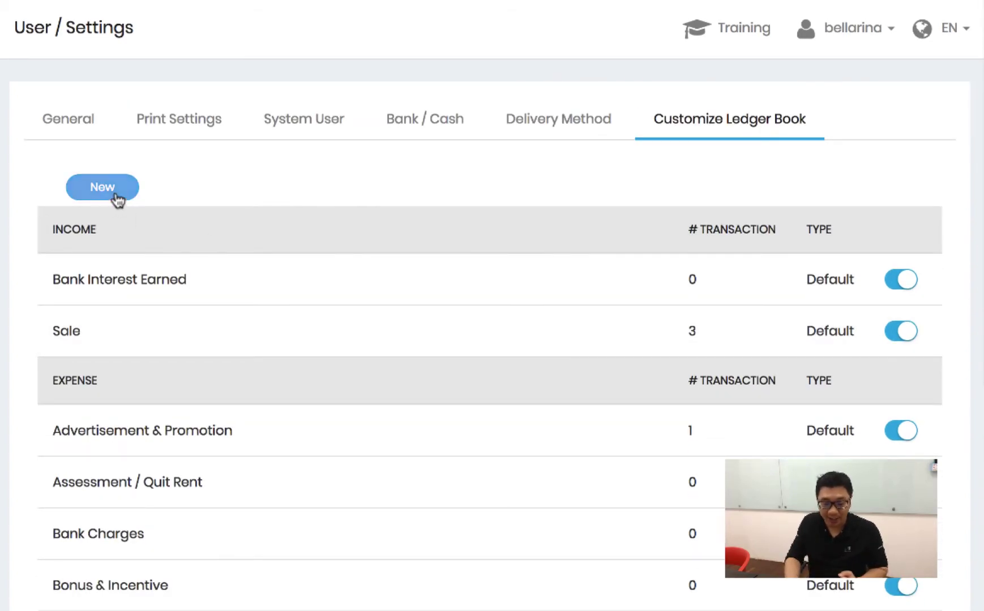
# Add a custom ledger named "Loan from Bank Rakyat" of type liability, save it and leave the ledger form.
pyautogui.click(116, 191)
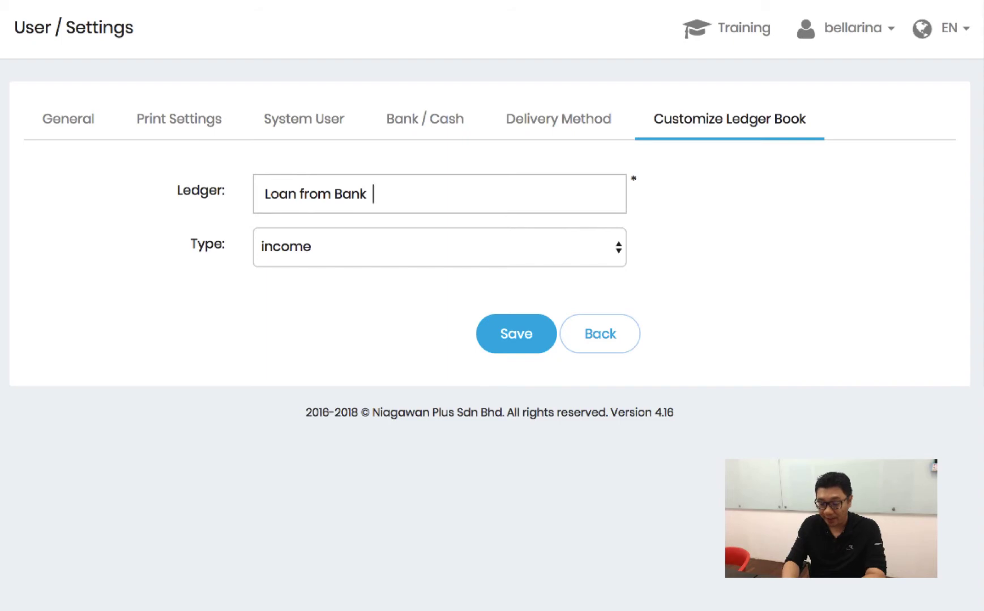
pyautogui.click(419, 249)
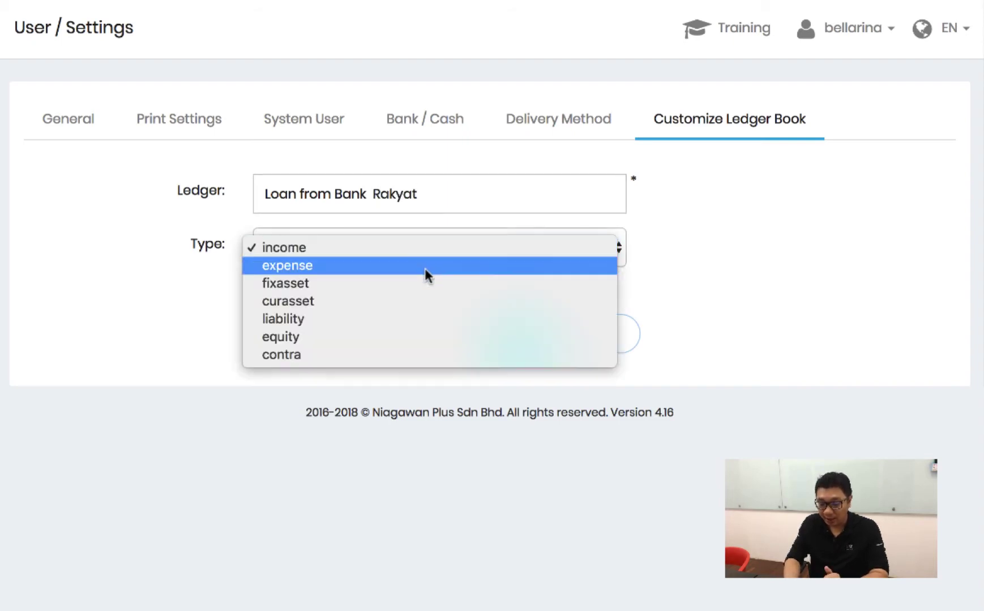
pyautogui.click(416, 320)
pyautogui.click(508, 336)
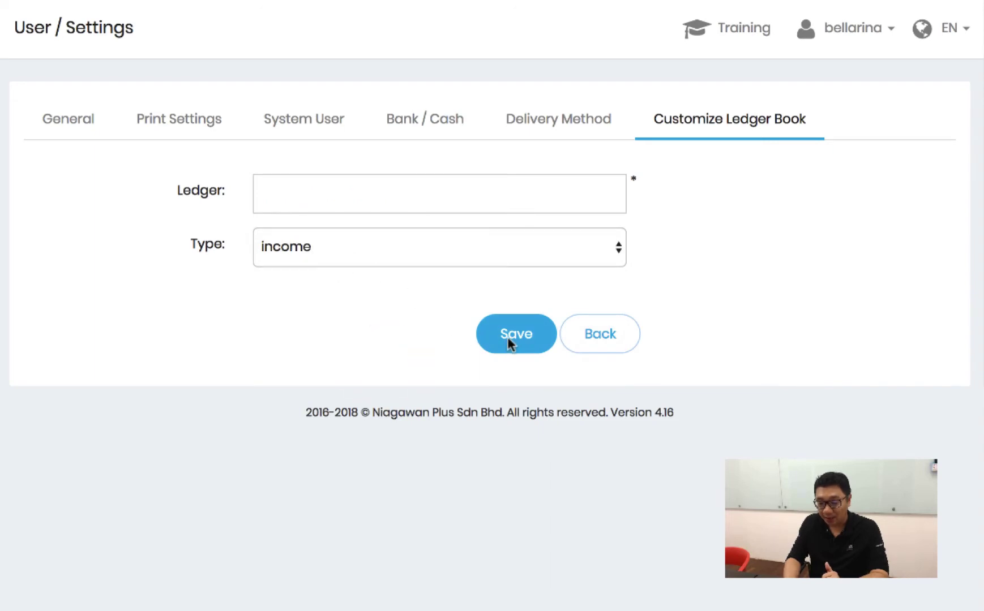
pyautogui.click(612, 346)
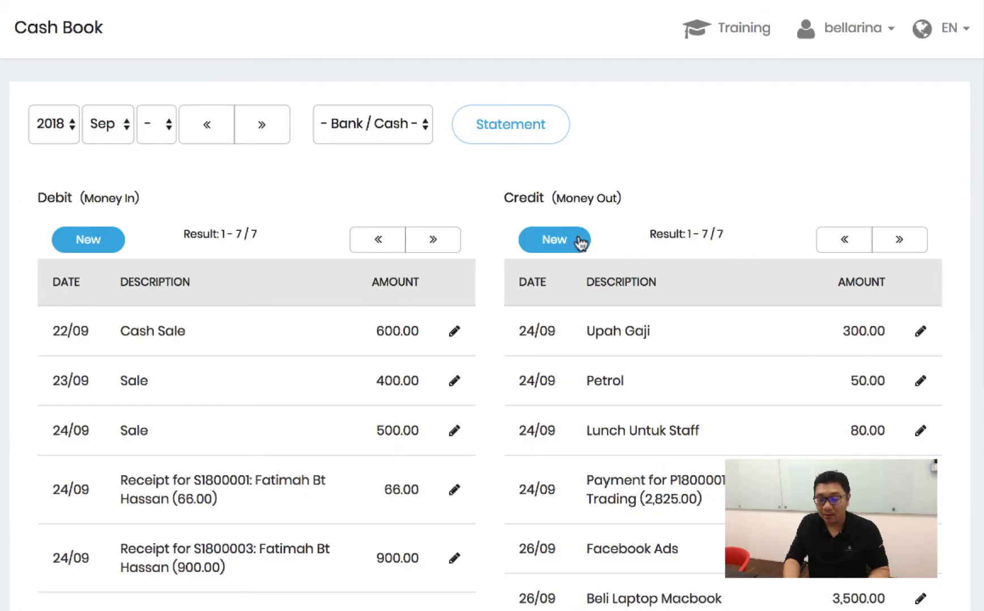
# In the Cash Book, start a new money-out transaction from Bank dated 2018-09-26 with the particular "Loan Payment for Bank Rakyat".
pyautogui.click(560, 242)
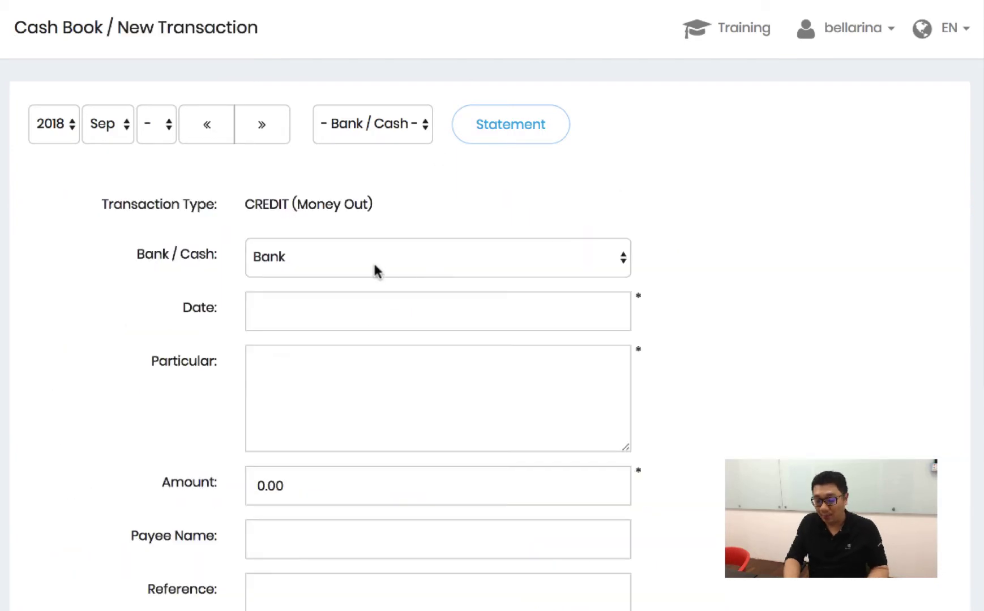
pyautogui.click(395, 315)
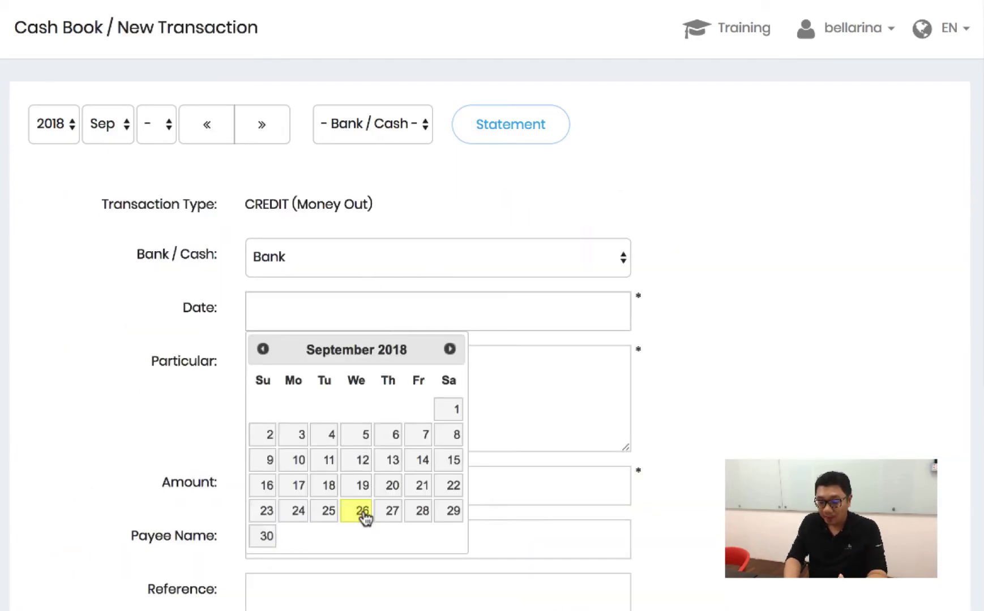
pyautogui.click(362, 511)
pyautogui.click(399, 394)
pyautogui.write('Loan ')
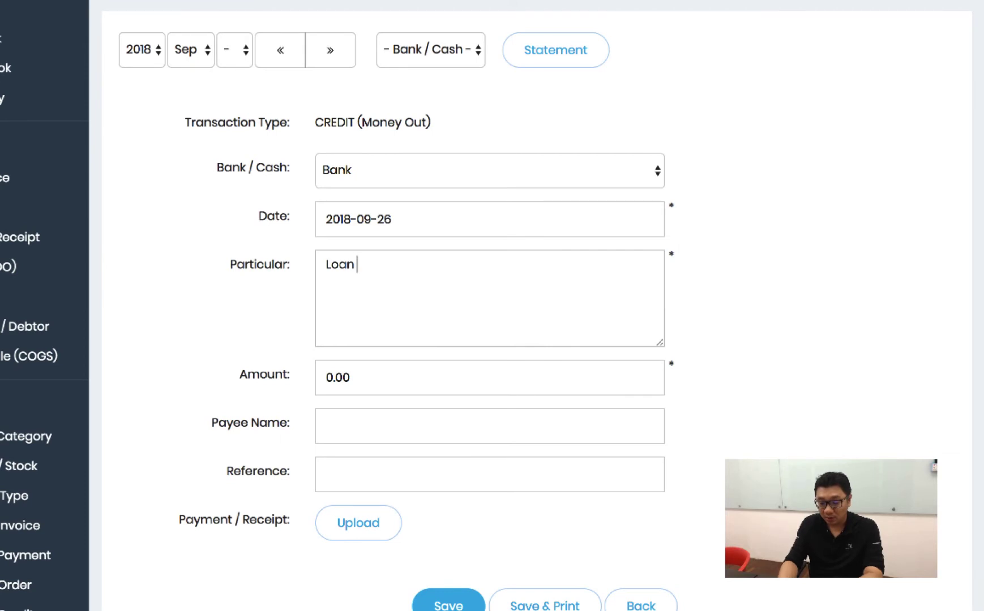
pyautogui.write('Payment for B')
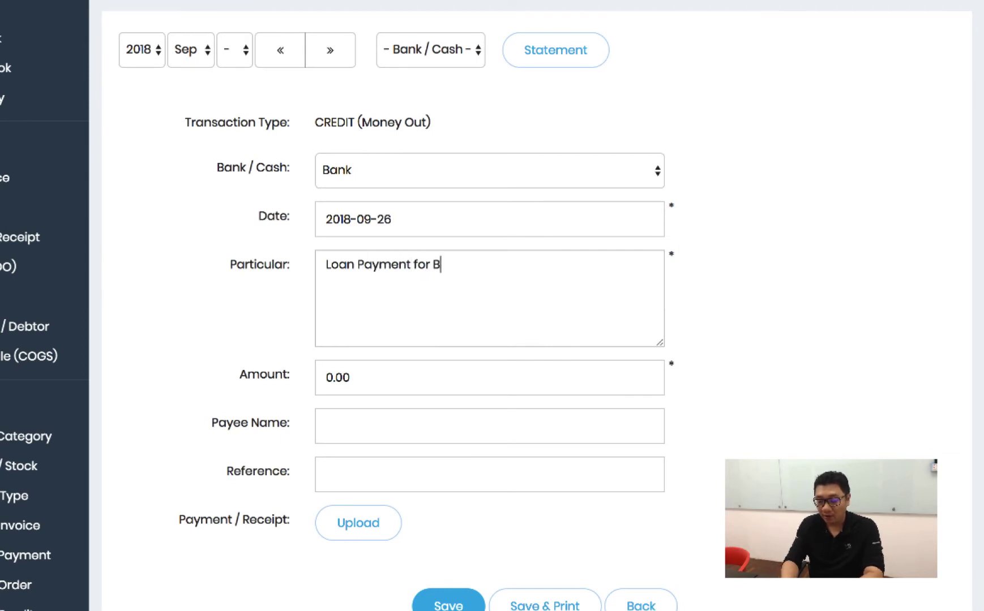
pyautogui.write('ank Rakyat')
pyautogui.press('Tab')
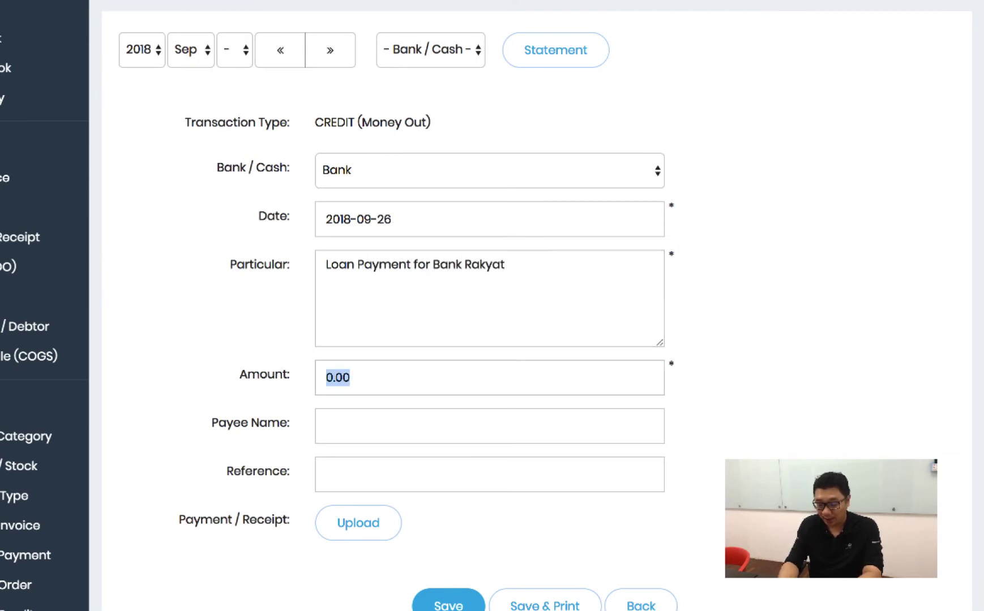
# Set the Bank Rakyat loan payment's amount to 1000 and save the transaction.
pyautogui.write('1000')
pyautogui.scroll(-2, 675, 373)
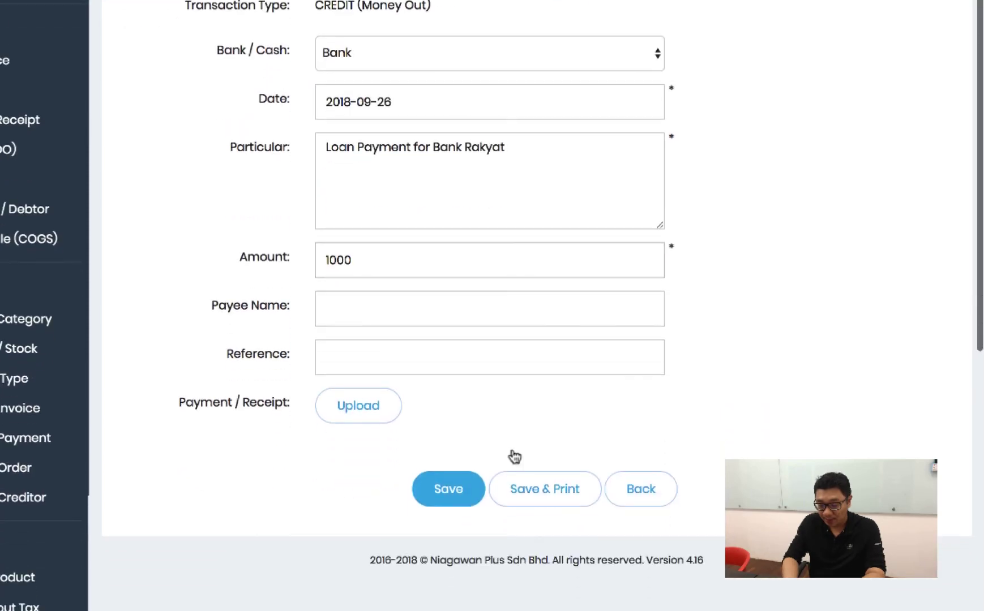
pyautogui.click(444, 491)
# In the Ledger Book, assign the Loan Payment For Bank Rakyat transaction to the Loan from Bank Rakyat ledger.
pyautogui.scroll(2, 192, 283)
pyautogui.click(105, 119)
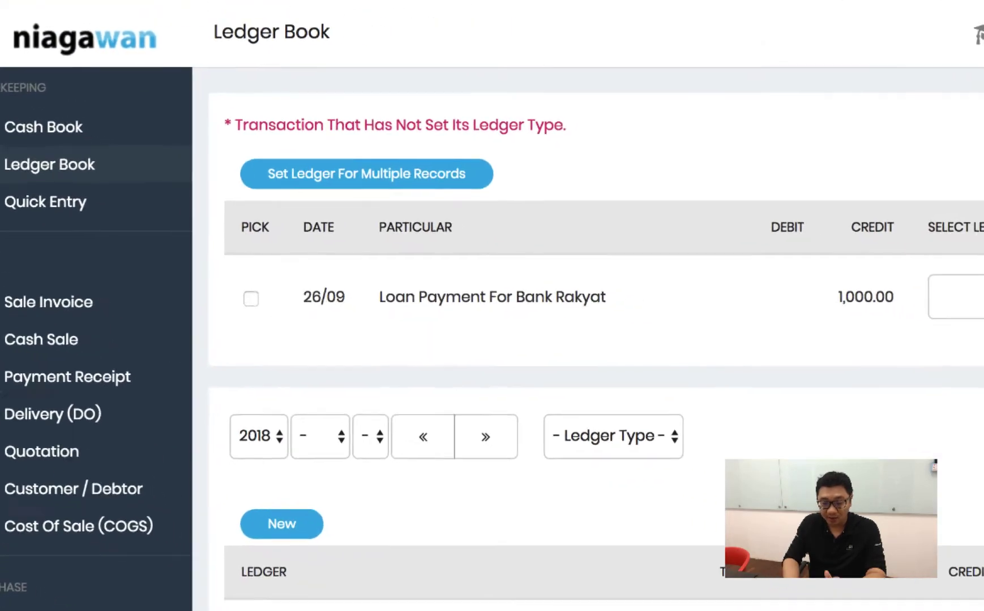
pyautogui.click(957, 297)
pyautogui.scroll(-5, 808, 373)
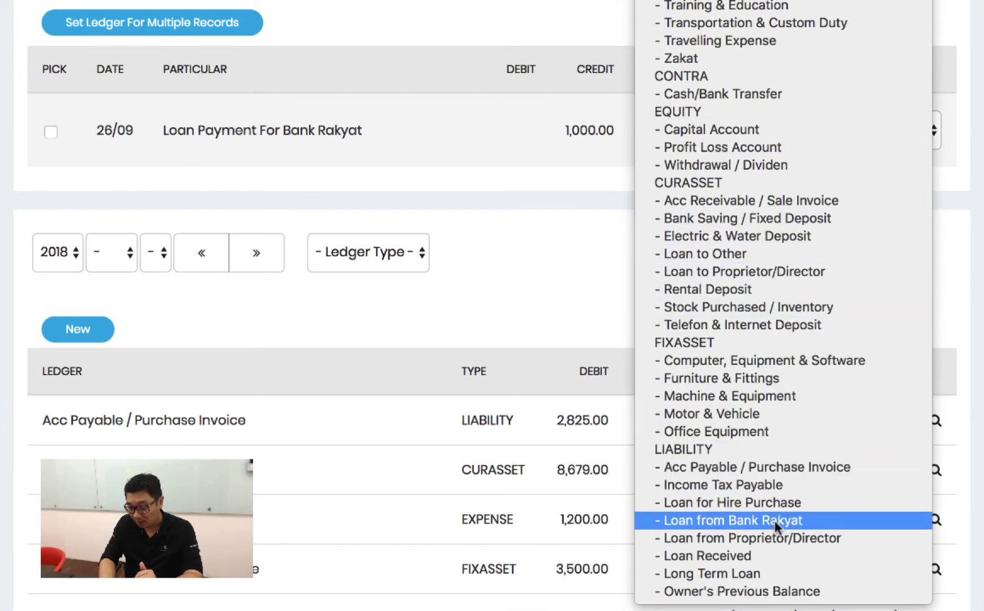
pyautogui.click(773, 522)
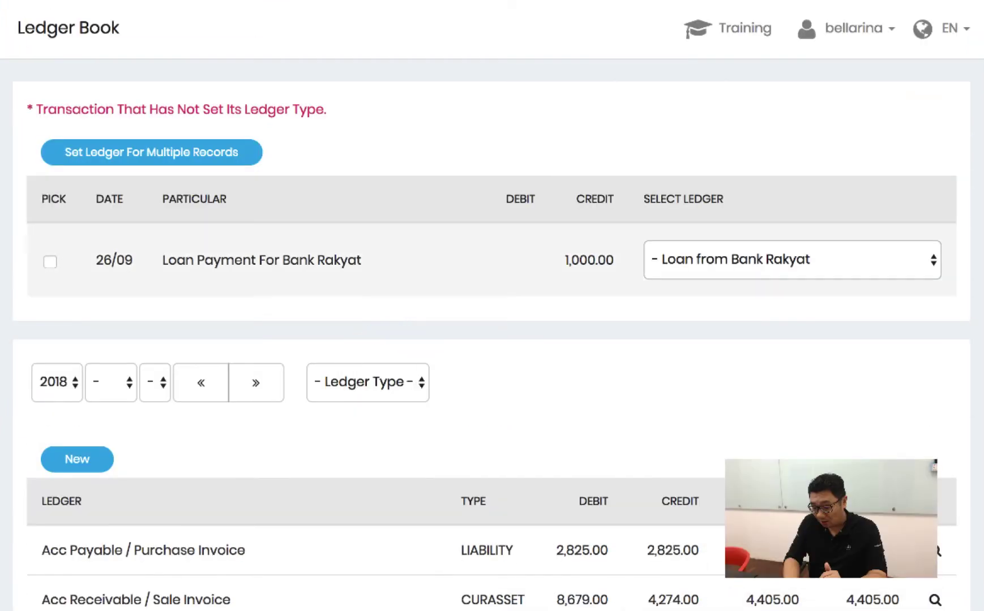